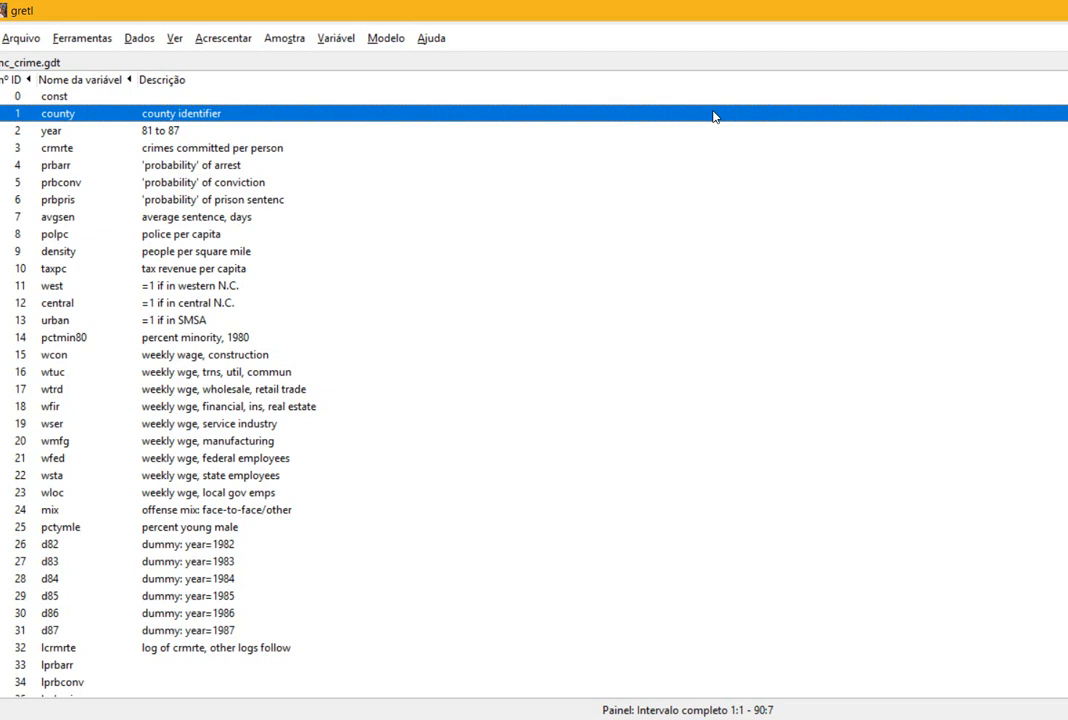
- Open the dataset structure wizard and keep Painel as the structure of the dataset
left_click(141, 39)
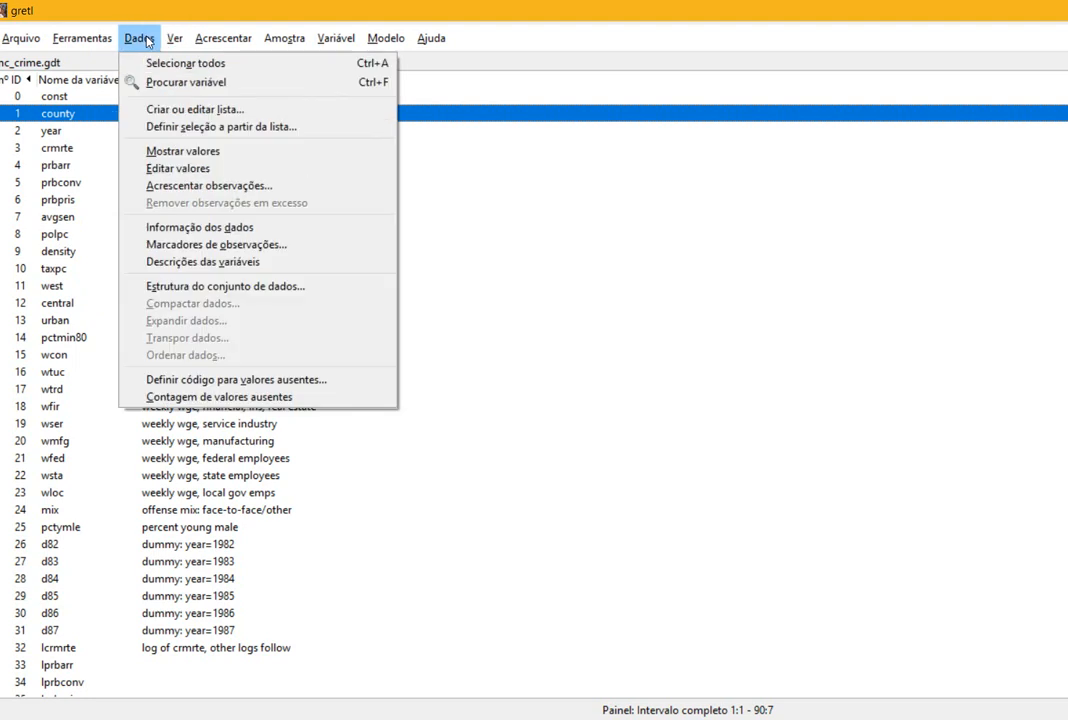
left_click(641, 709)
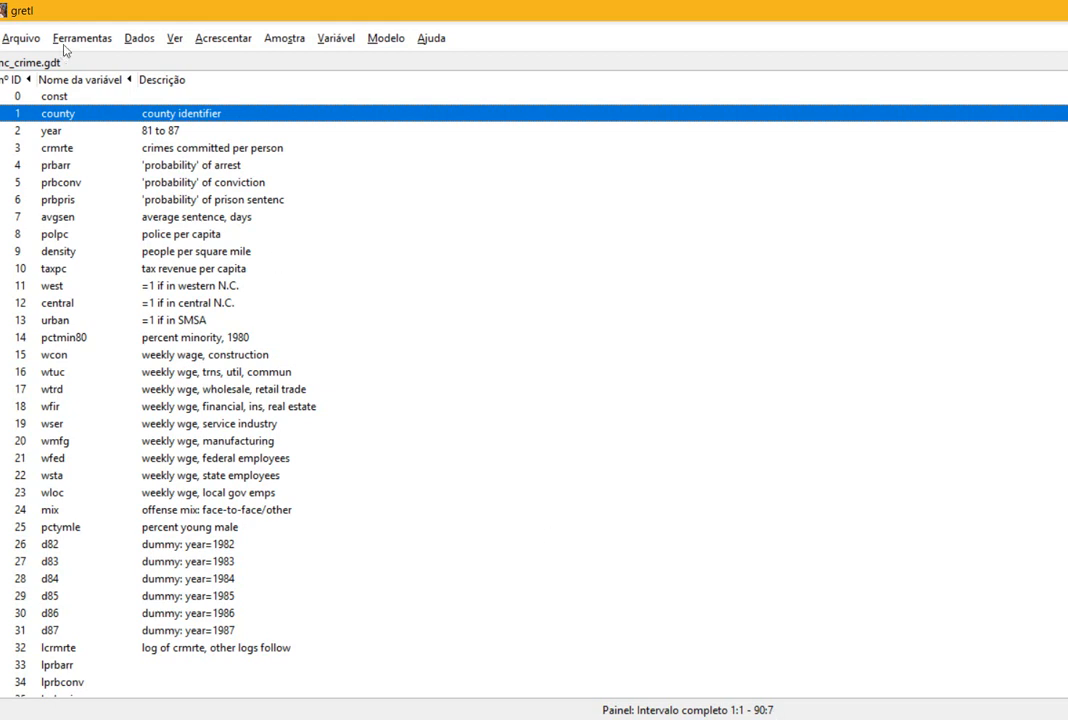
left_click(140, 39)
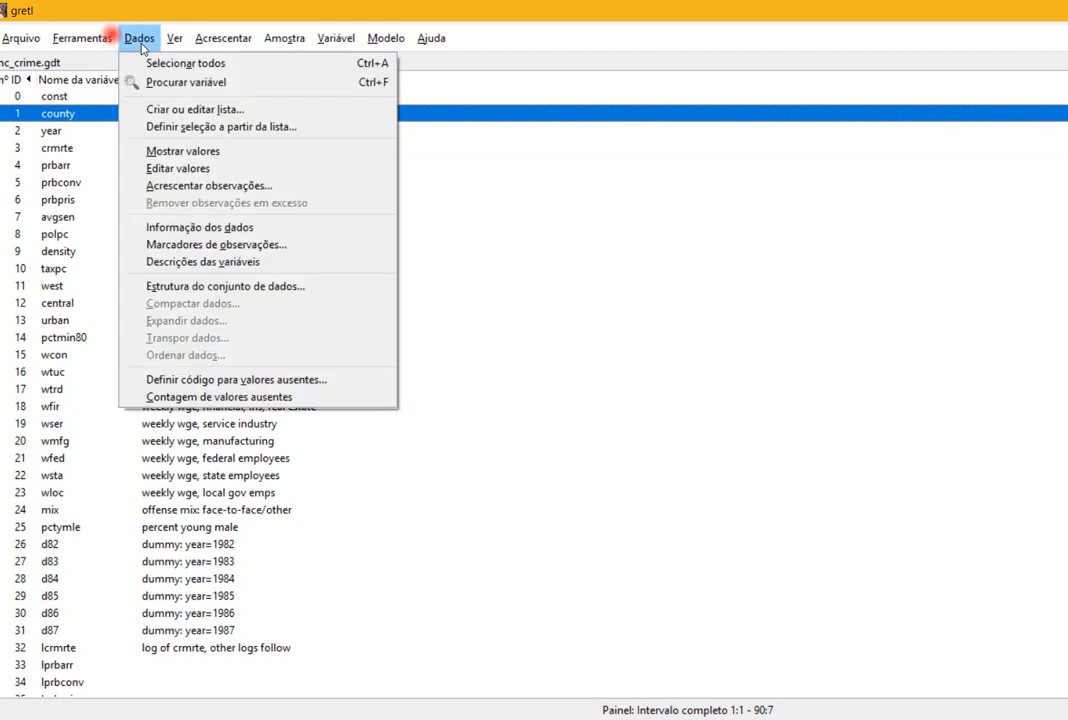
left_click(194, 289)
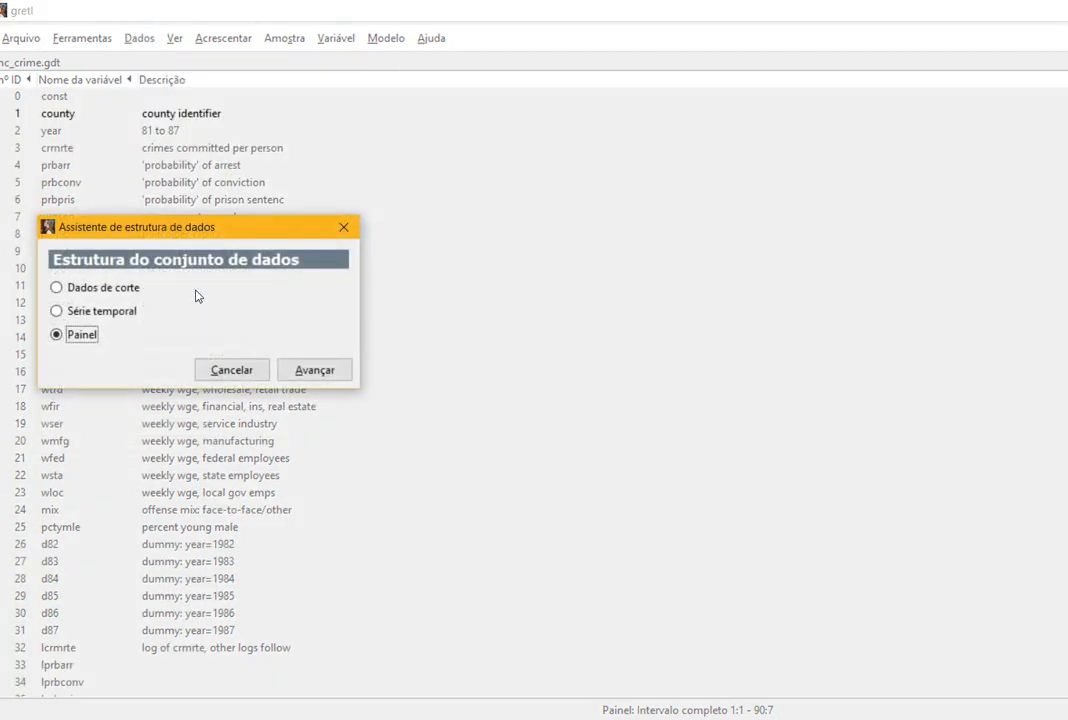
left_click(314, 371)
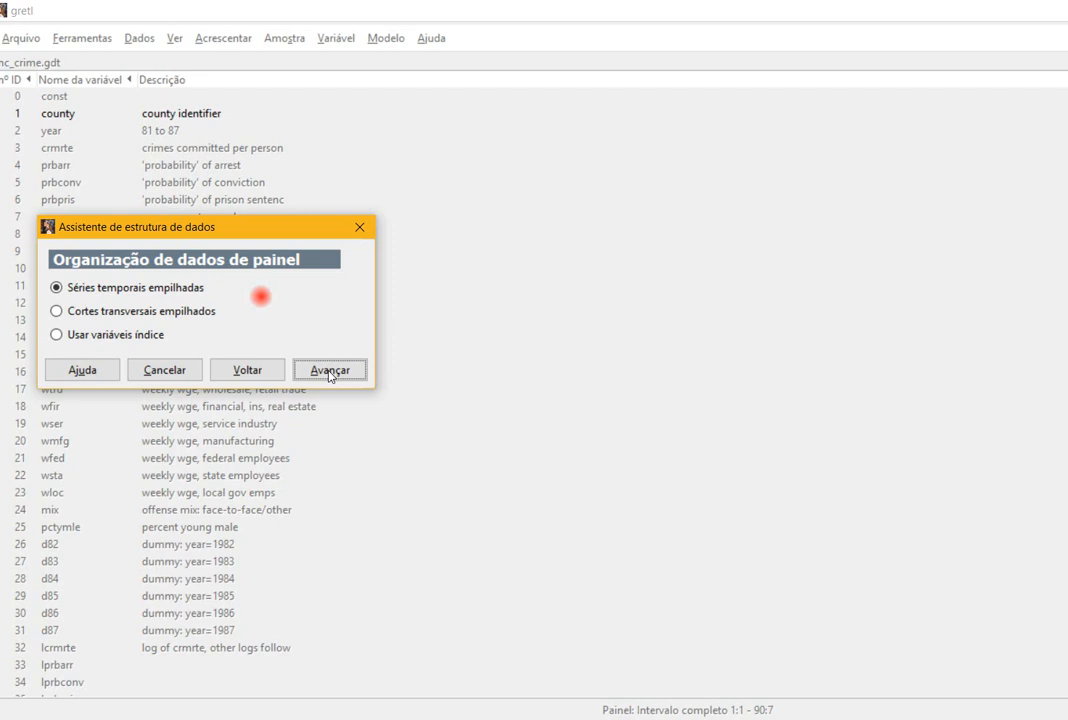
- Check the panel dimensions given by the Séries temporais empilhadas organisation, and return to the organisation choices
left_click_drag(288, 238, 481, 224)
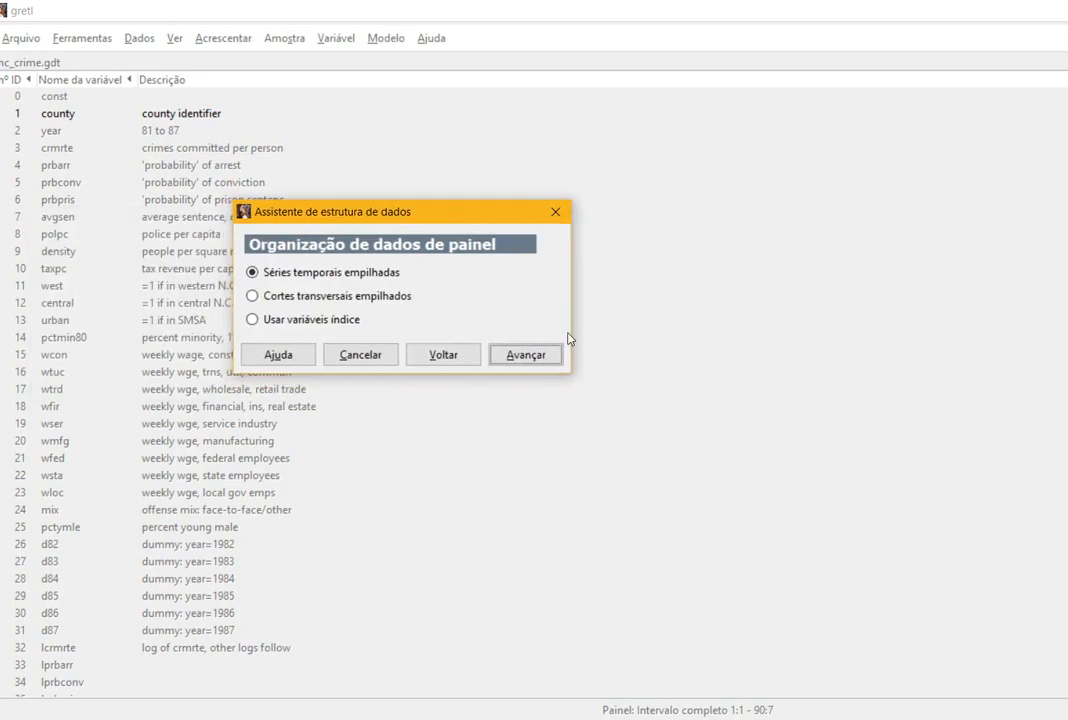
left_click(537, 362)
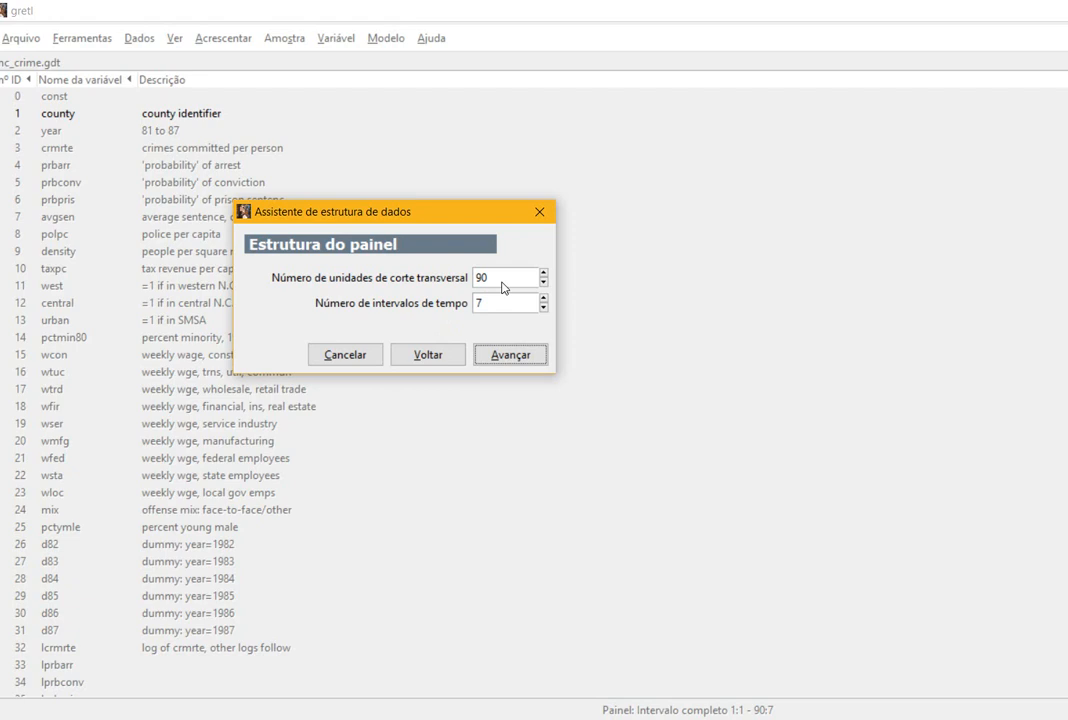
left_click(427, 355)
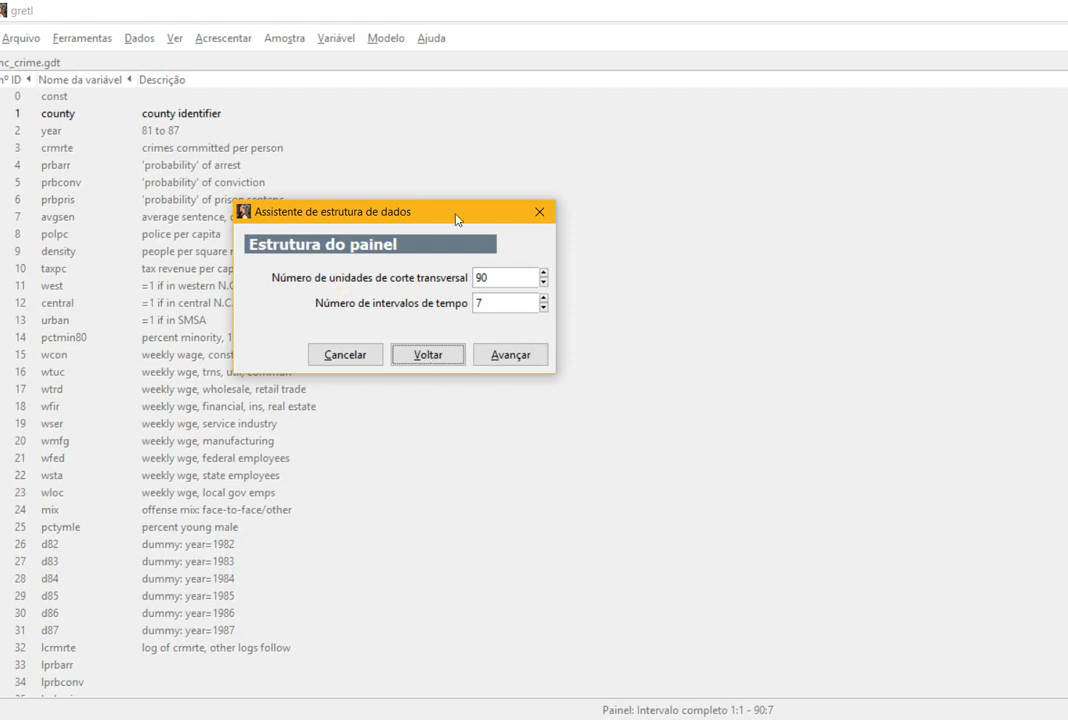
left_click(402, 356)
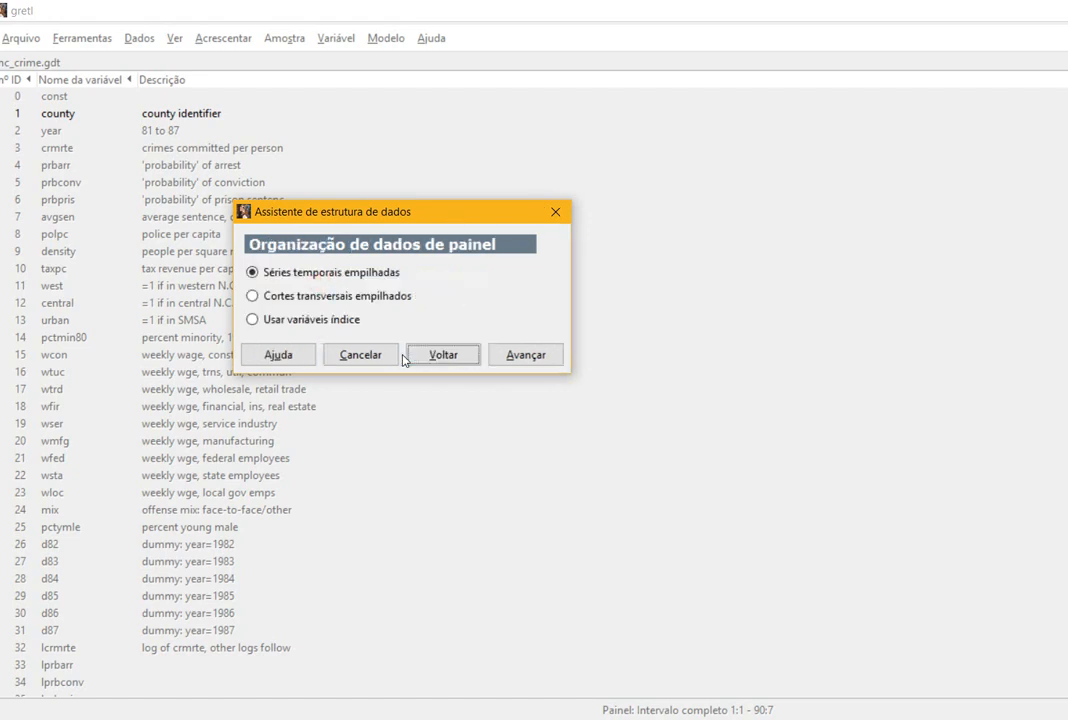
- Try the Cortes transversais empilhados organisation, check its panel dimensions, and go back to the organisation choices
left_click(318, 299)
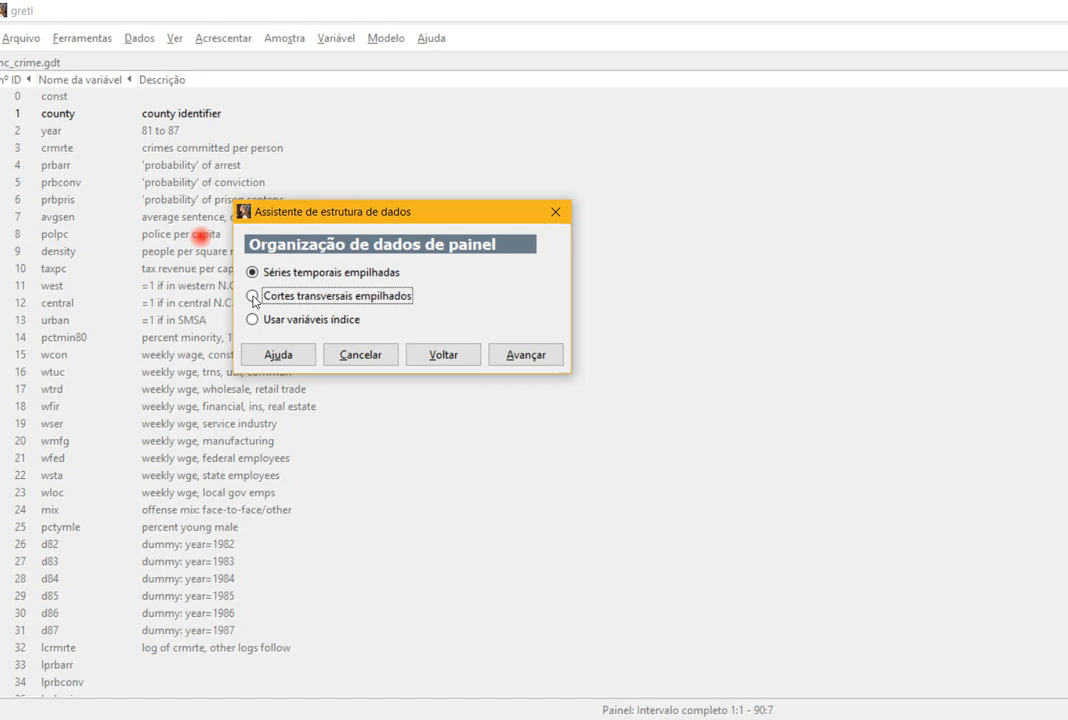
left_click_drag(392, 211, 488, 181)
left_click(349, 266)
left_click(622, 327)
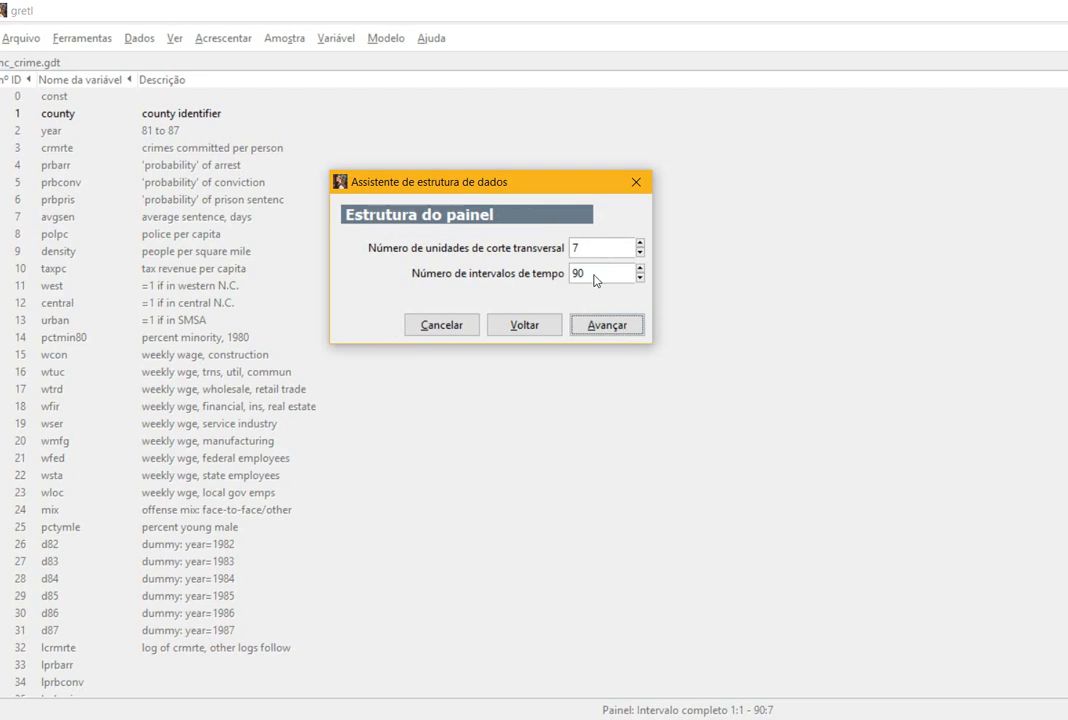
left_click(524, 326)
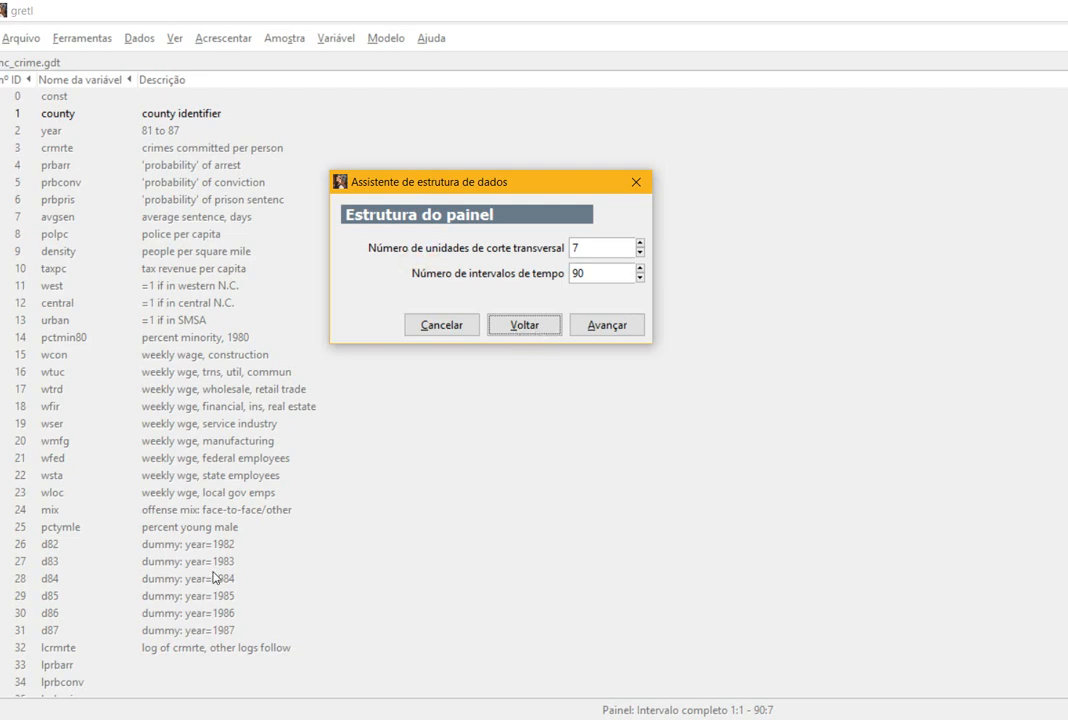
left_click(537, 326)
- Set the panel data organisation to Usar variáveis índice and continue to the index variables
left_click(410, 245)
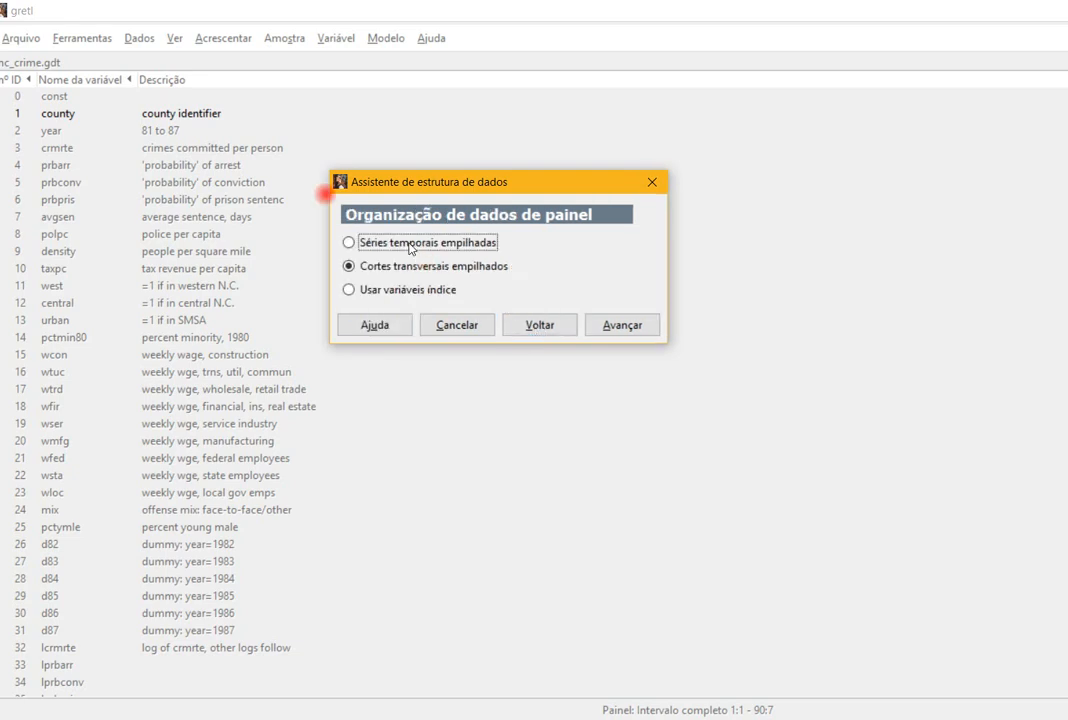
left_click(357, 244)
left_click(348, 292)
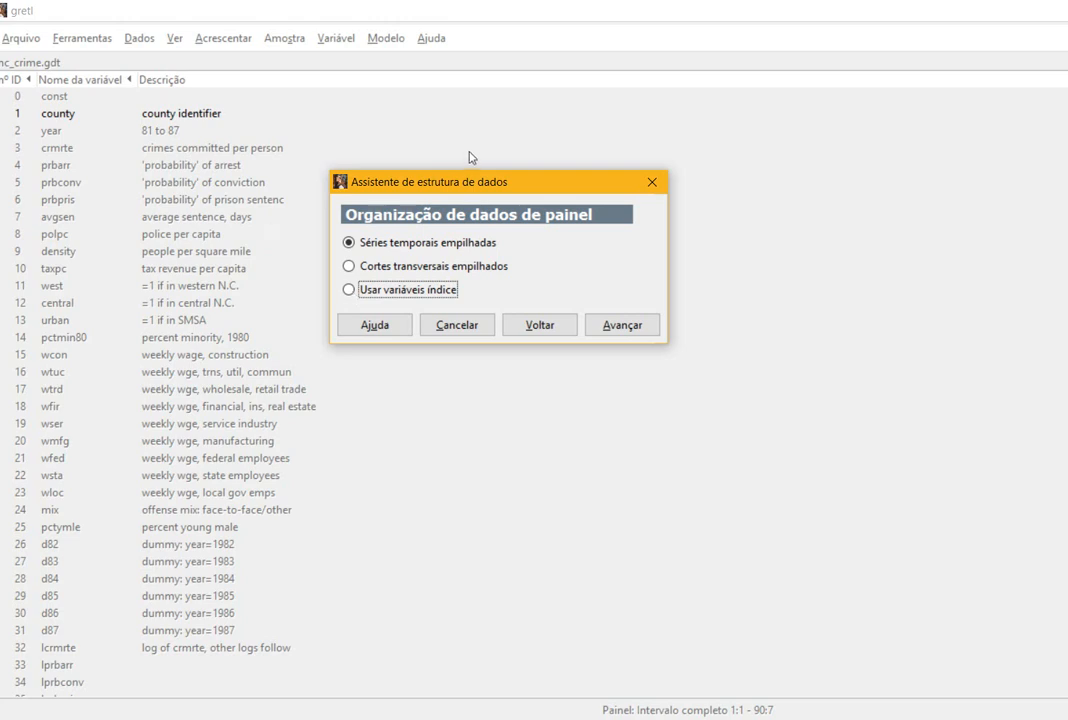
left_click_drag(386, 184, 441, 158)
left_click(410, 265)
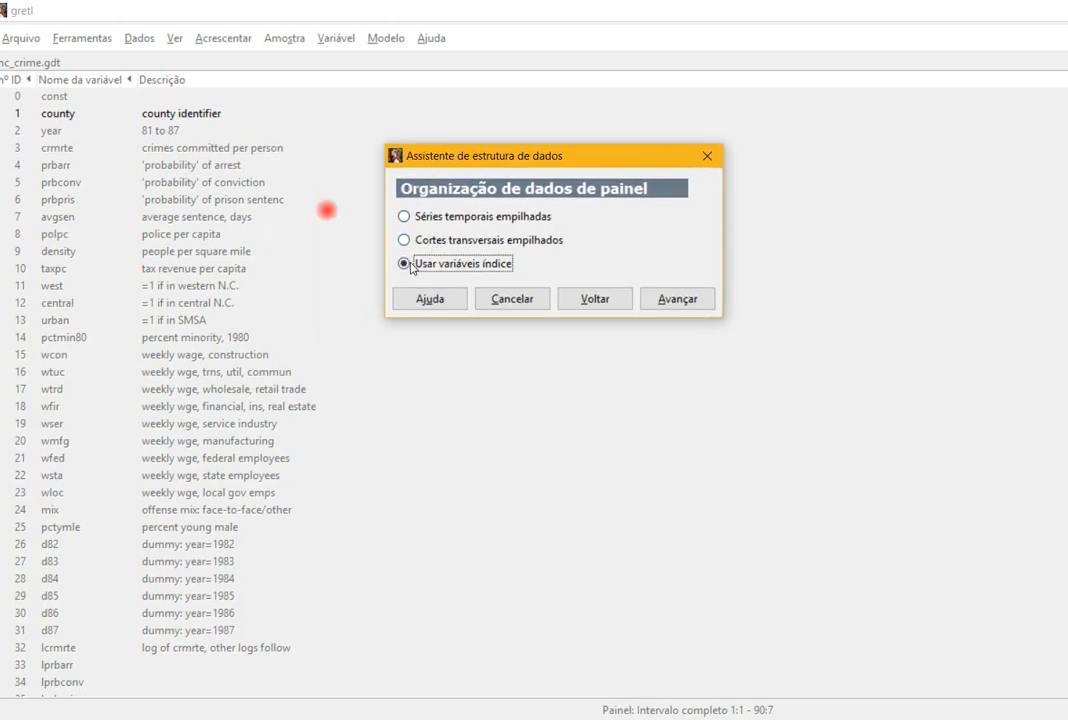
left_click(673, 300)
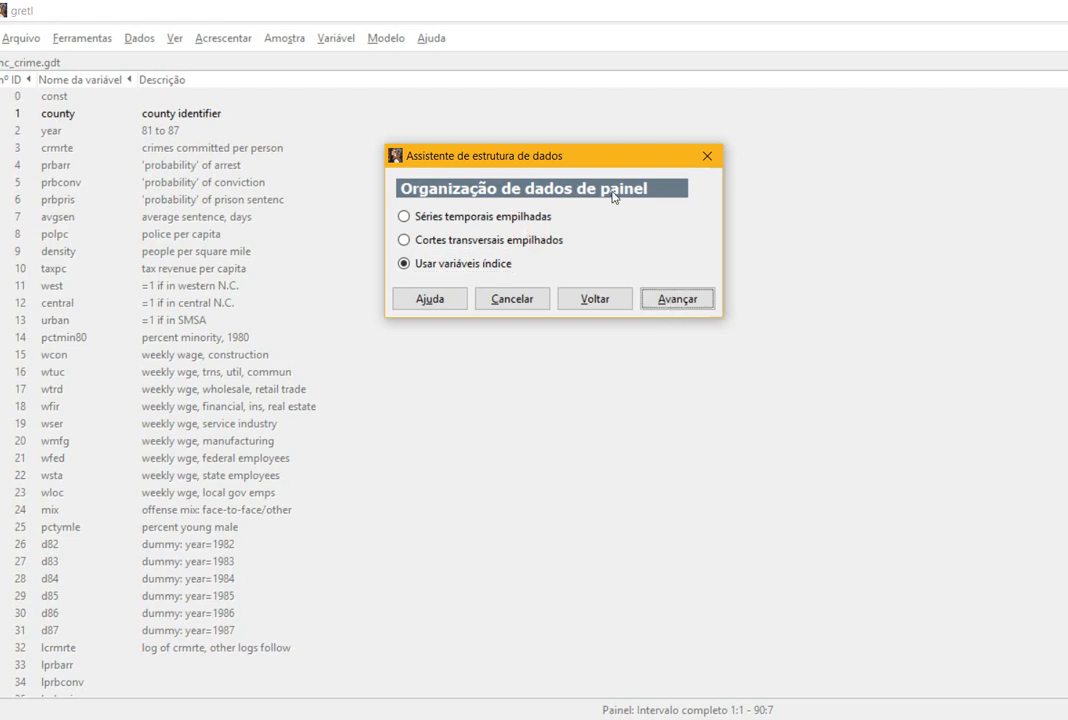
left_click_drag(622, 155, 601, 182)
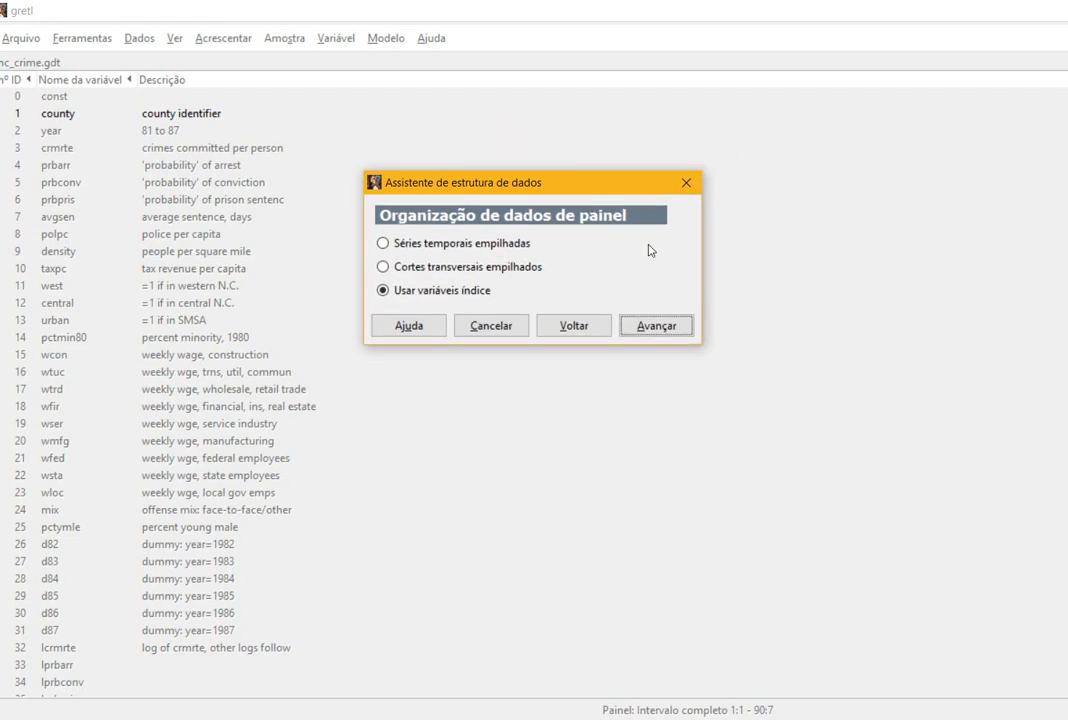
left_click(658, 329)
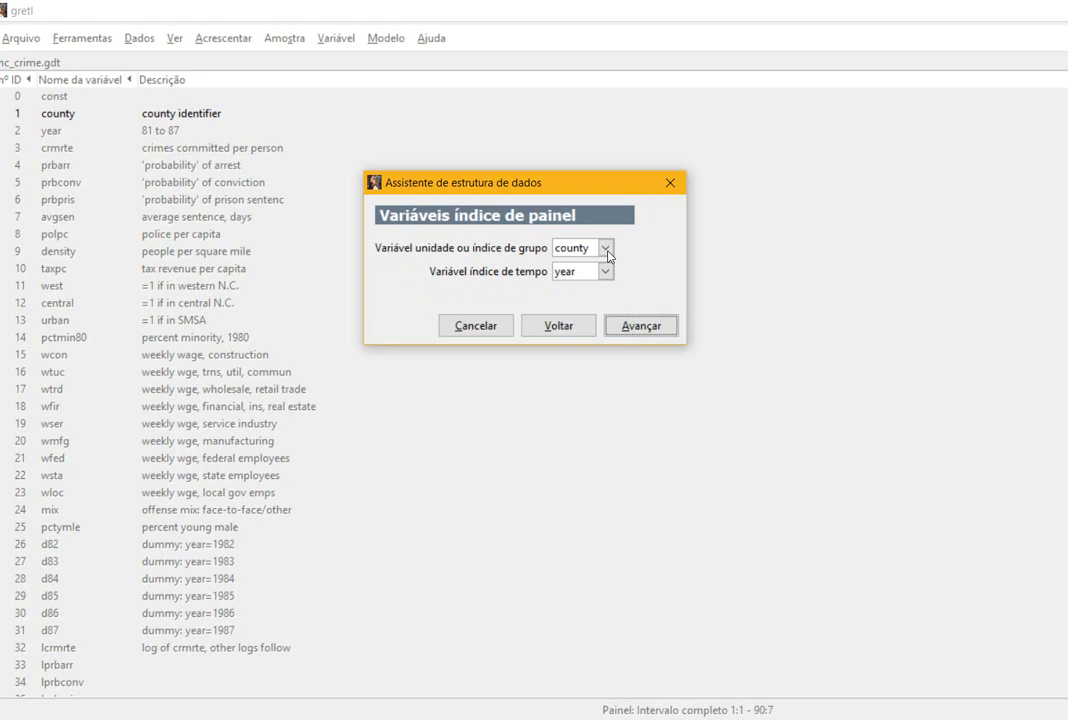
- Accept county as the group index and year as the time index, and apply the panel structure
left_click(627, 330)
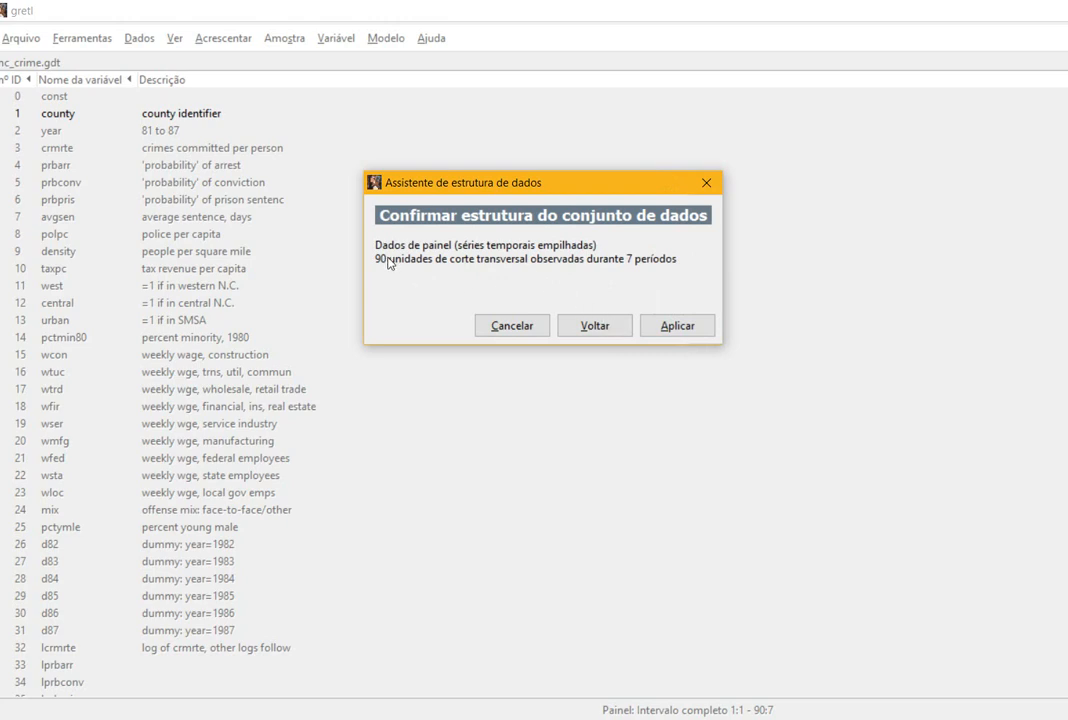
left_click(673, 334)
left_click(692, 327)
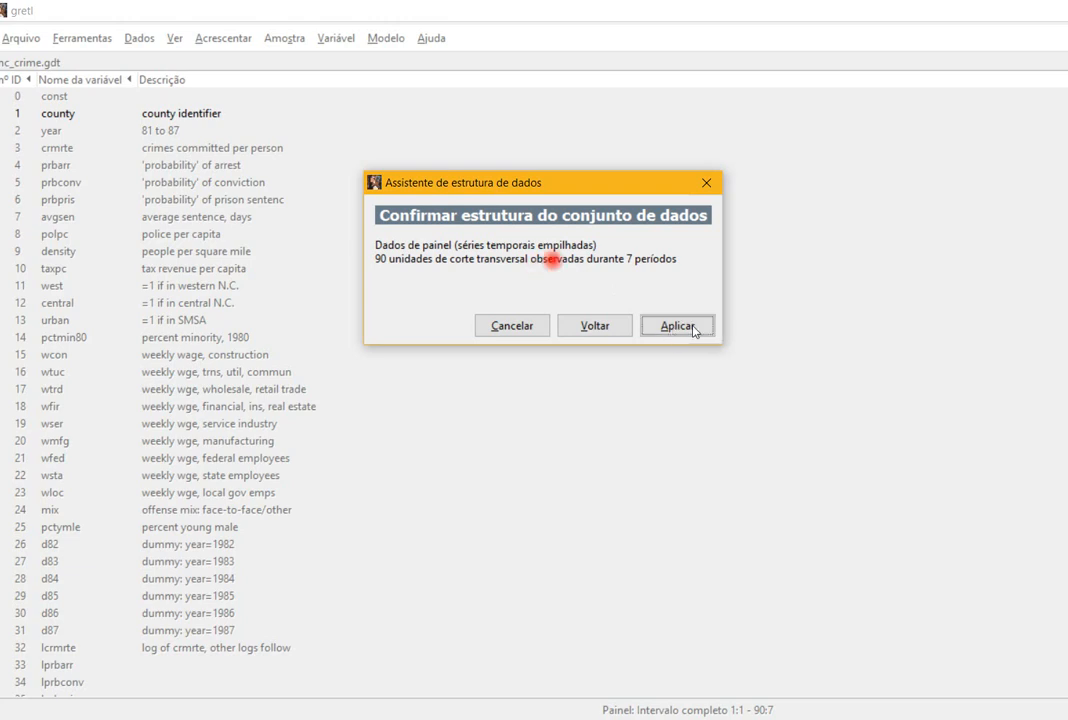
left_click_drag(575, 184, 568, 90)
left_click(671, 232)
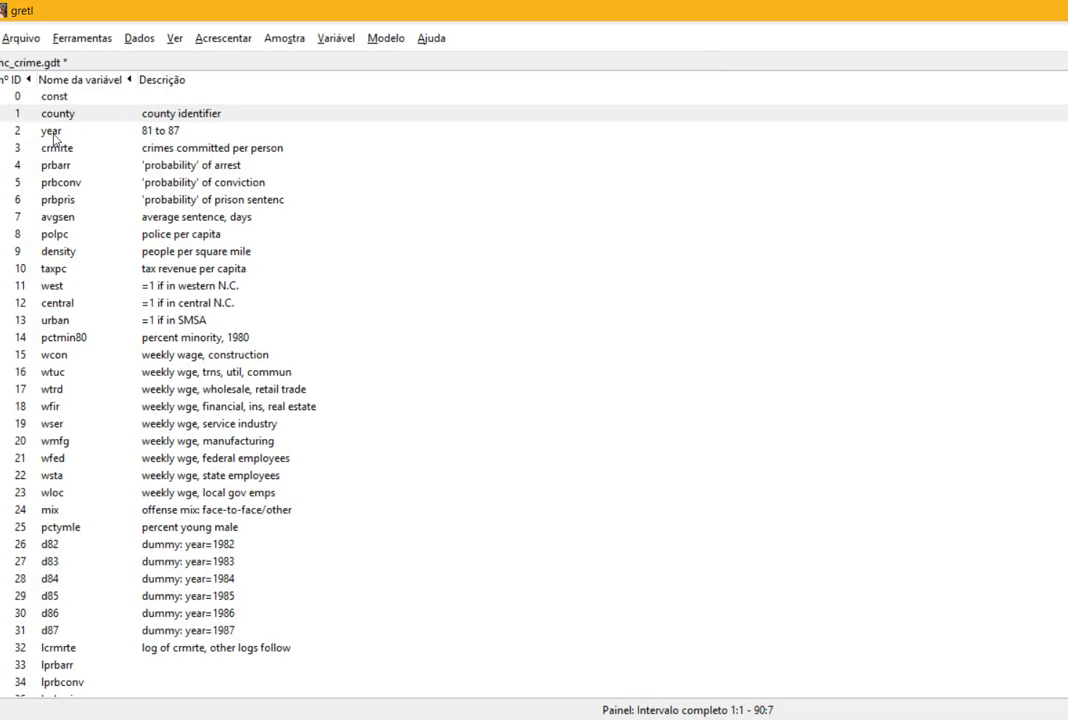
- Define a time series graph of the variables with crmrte as the only variable to plot
left_click(52, 146)
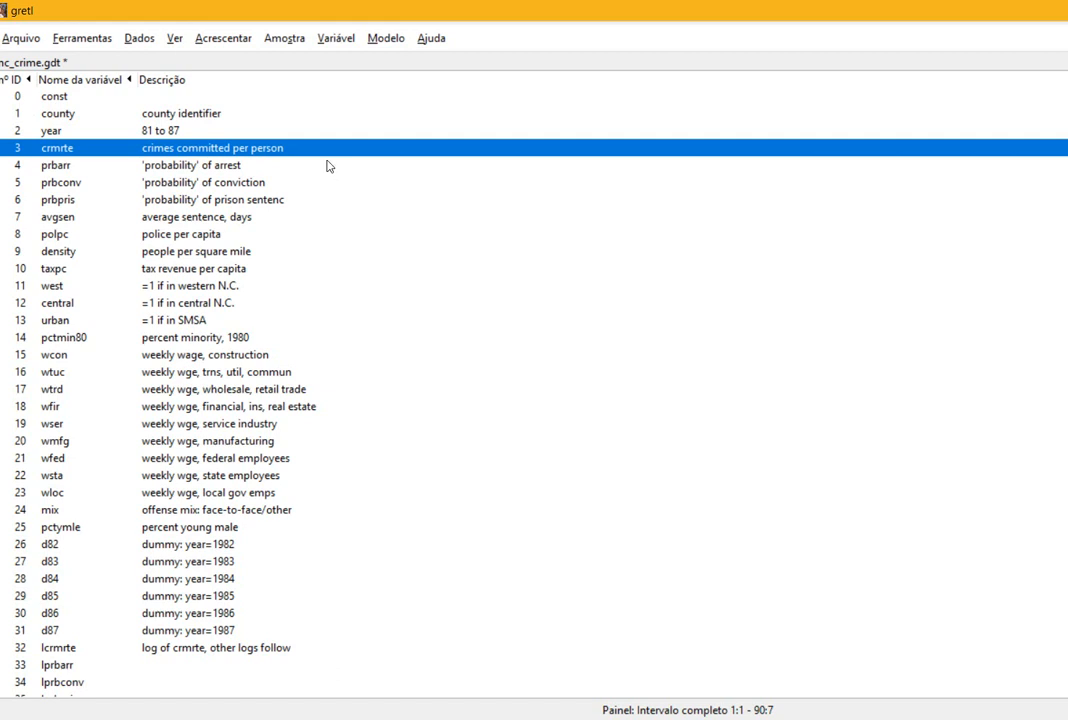
left_click(140, 40)
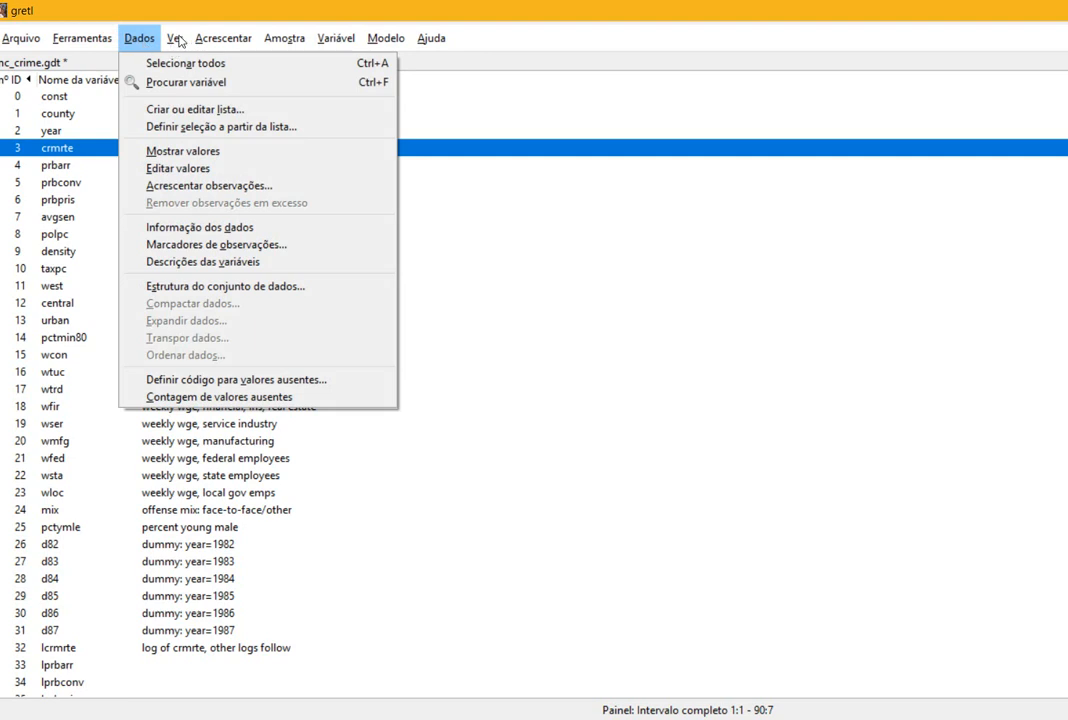
left_click(174, 40)
left_click(172, 41)
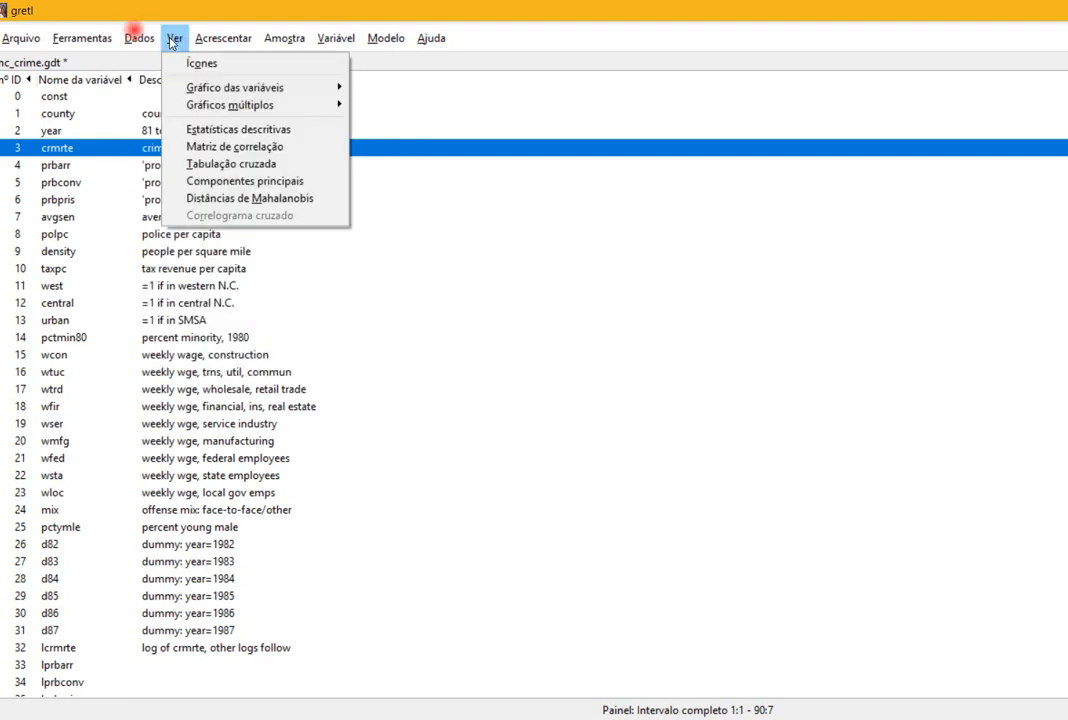
mouse_move(208, 80)
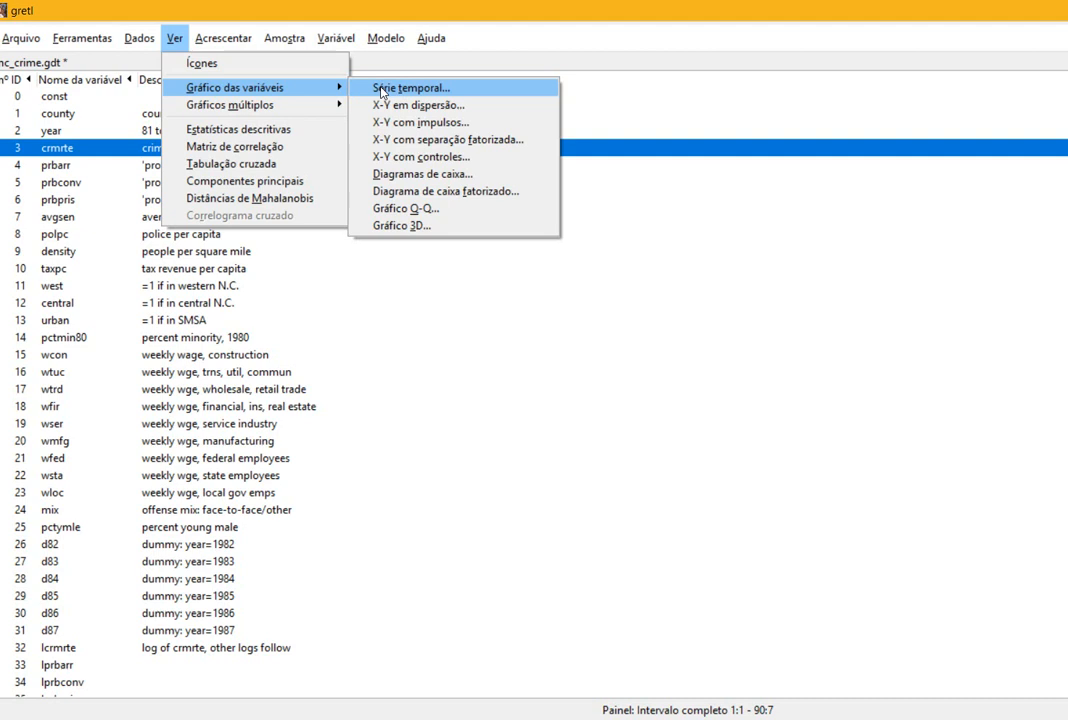
left_click(381, 88)
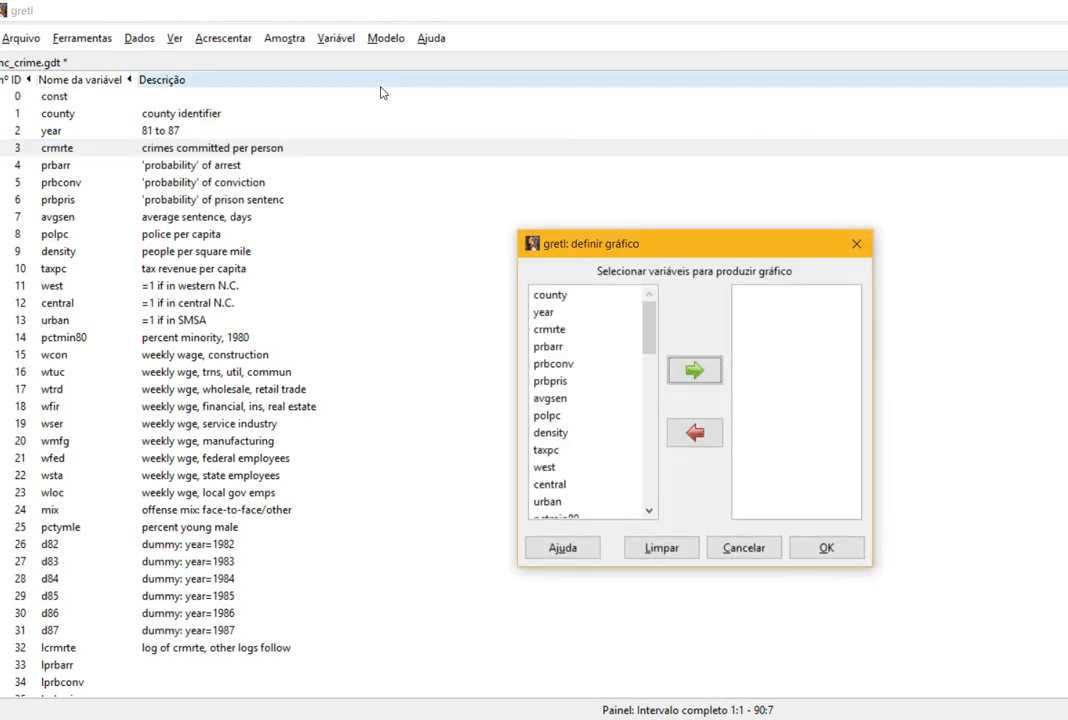
left_click(549, 332)
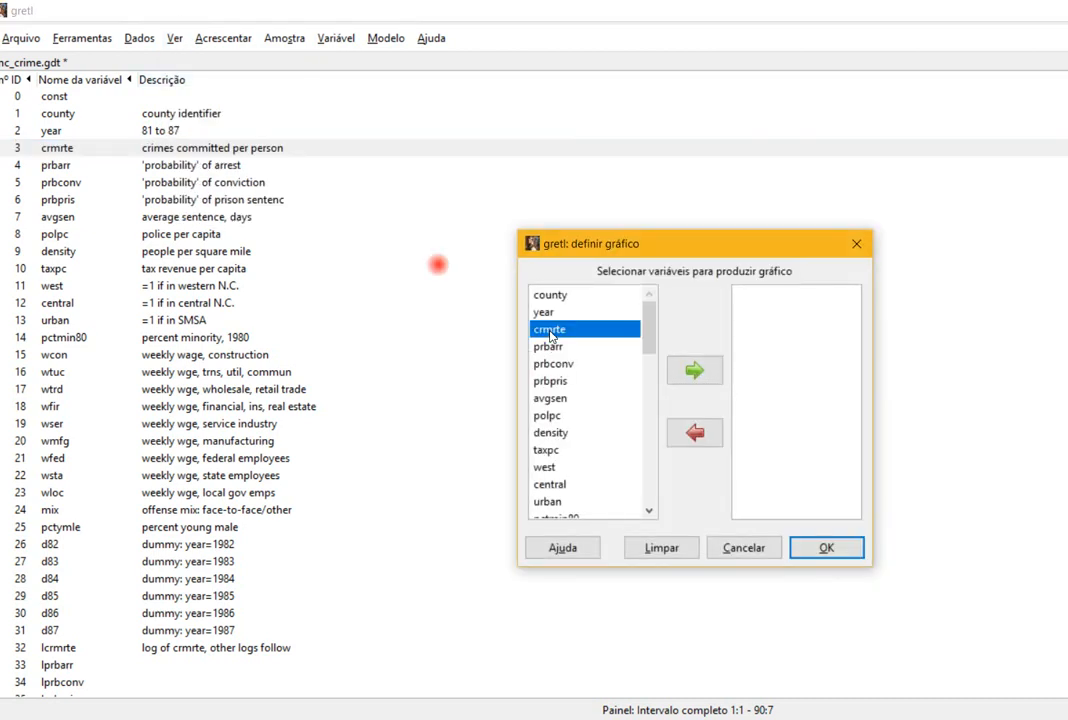
left_click(691, 372)
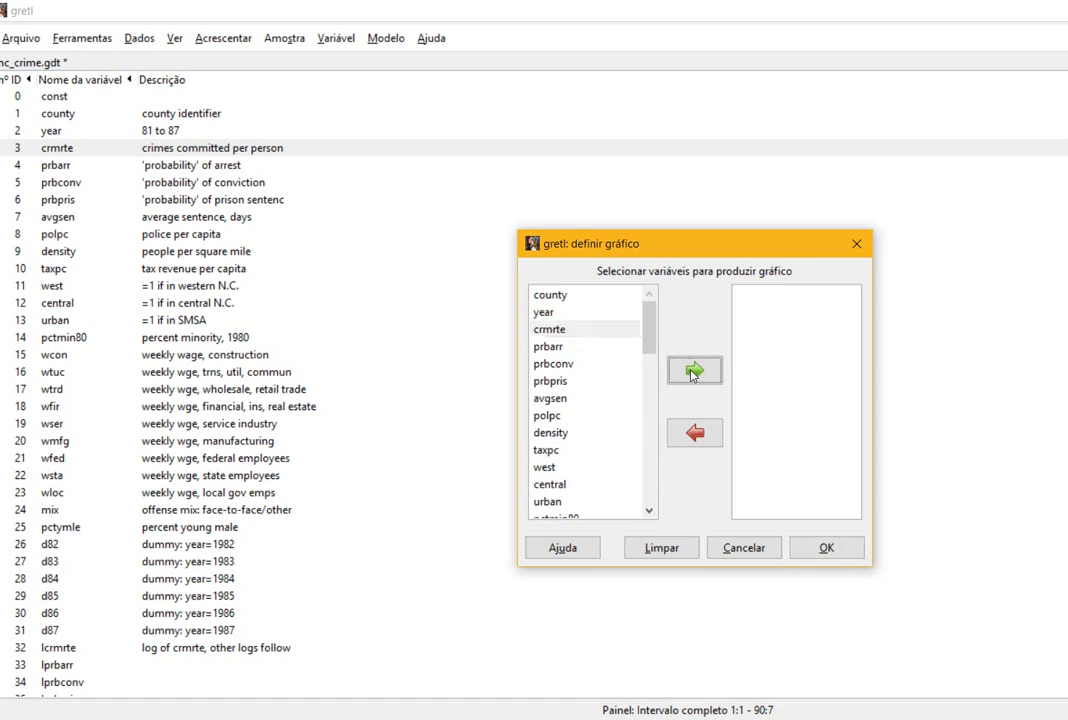
left_click(556, 331)
left_click(705, 374)
left_click_drag(683, 256, 460, 145)
double_click(400, 216)
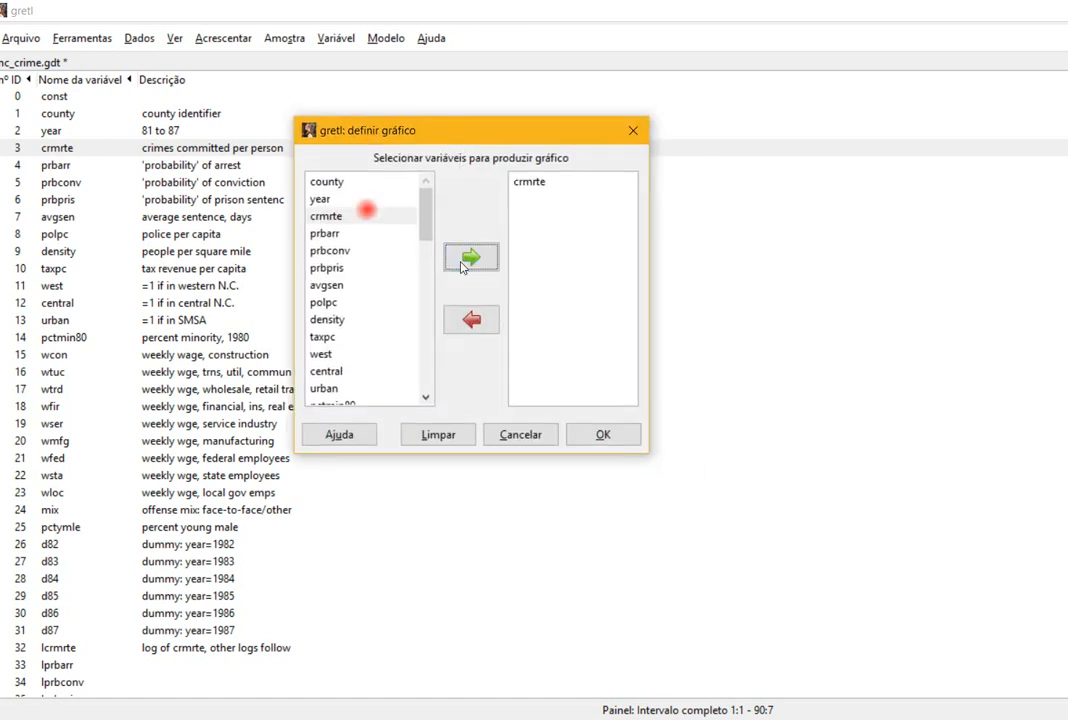
- Generate the crmrte time series graph, examine the crime rate pattern across the groups, and close it
left_click(590, 441)
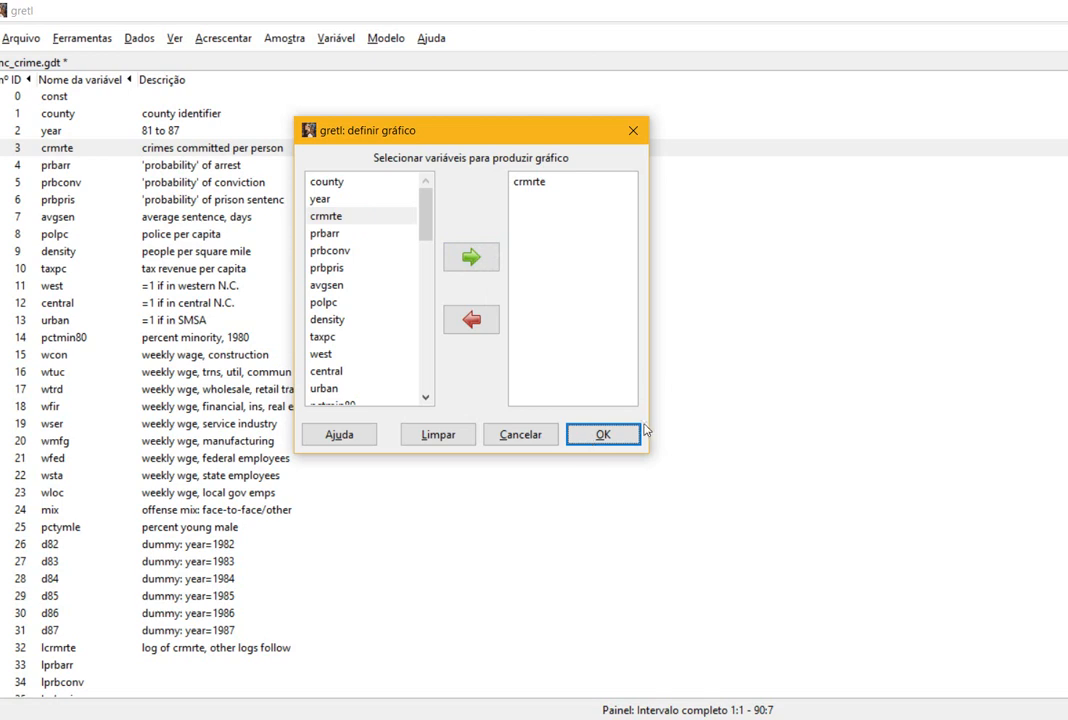
left_click(608, 437)
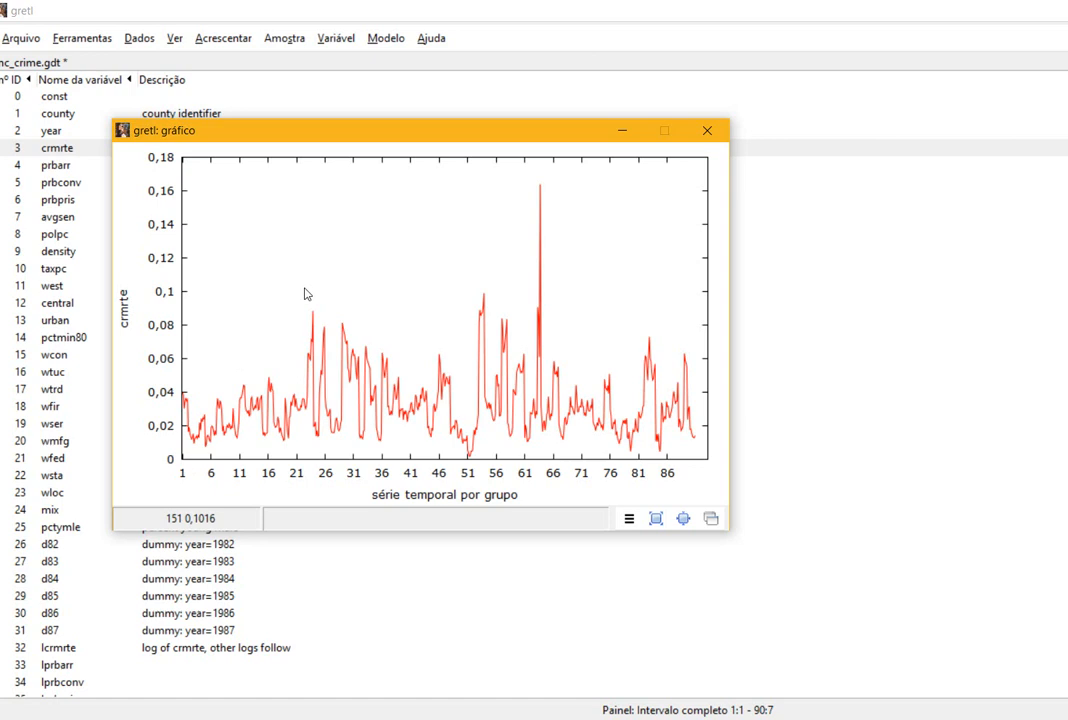
left_click(707, 131)
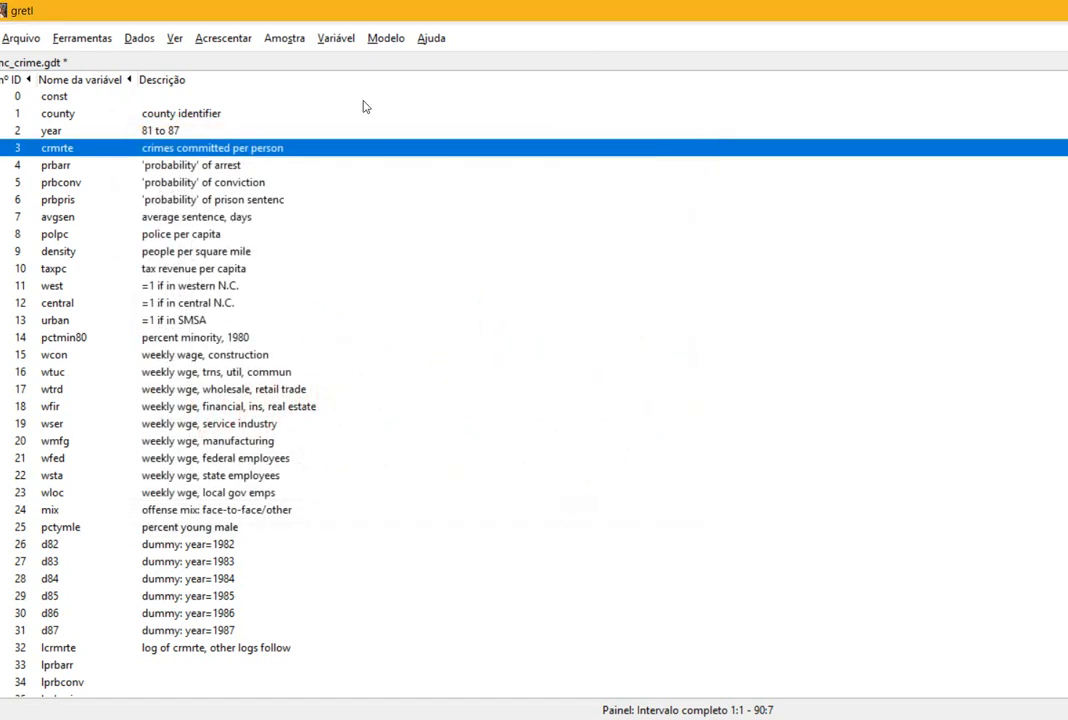
- Display the values of the county variable, examine them through to the last observations, and close them
double_click(47, 112)
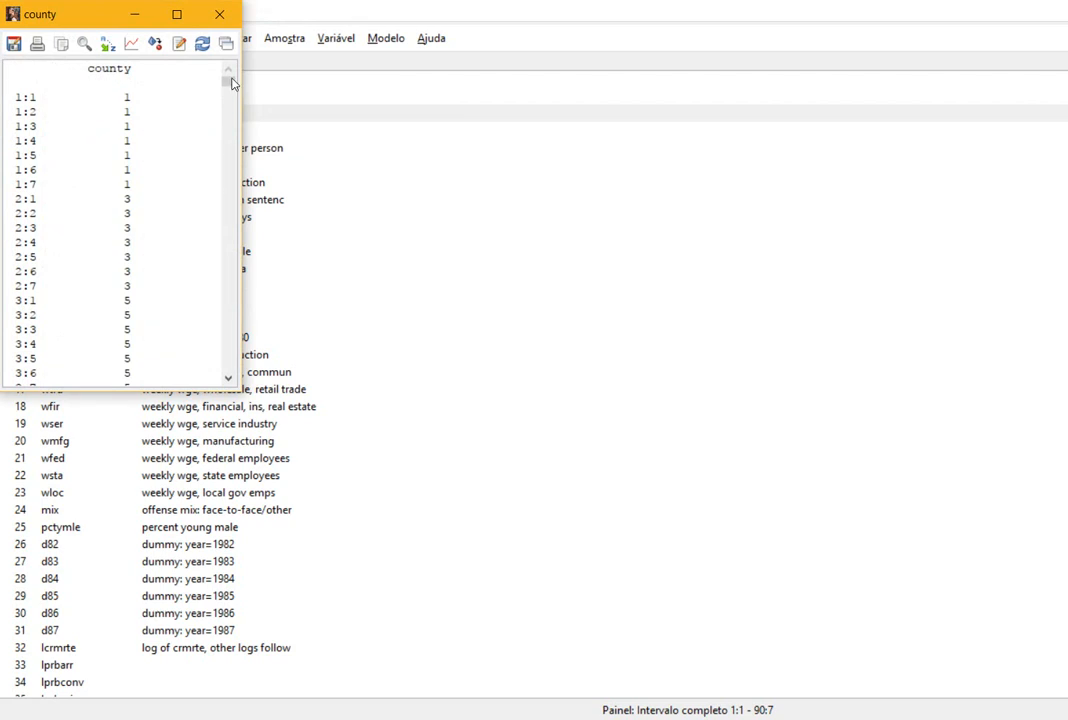
left_click_drag(231, 83, 191, 378)
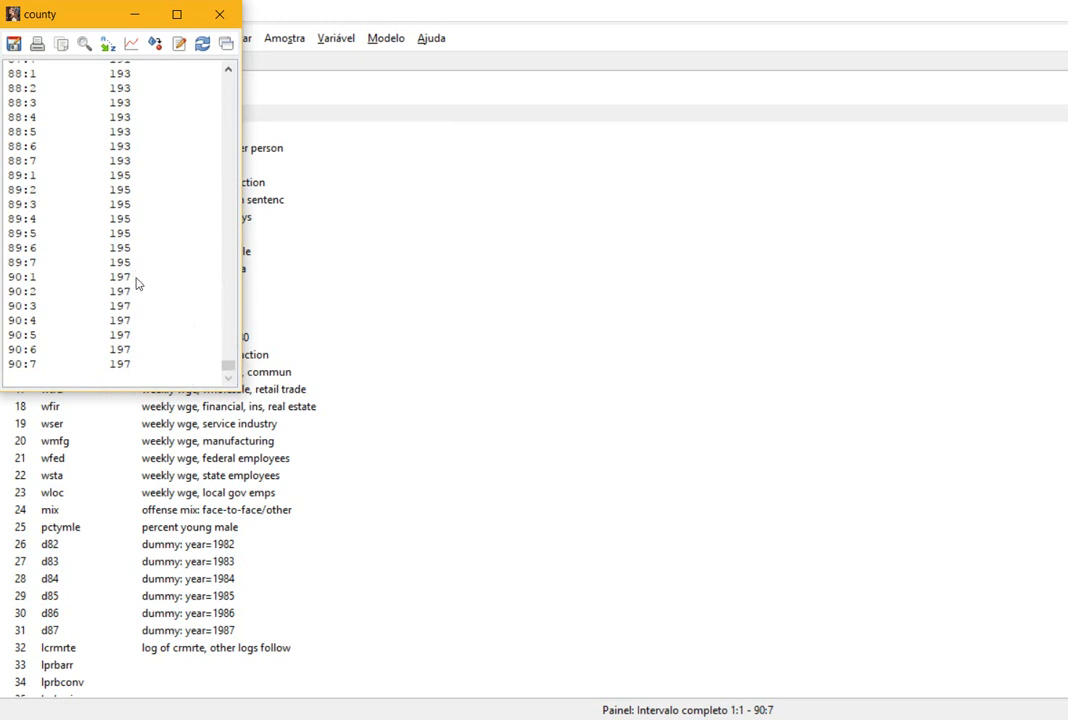
left_click(219, 14)
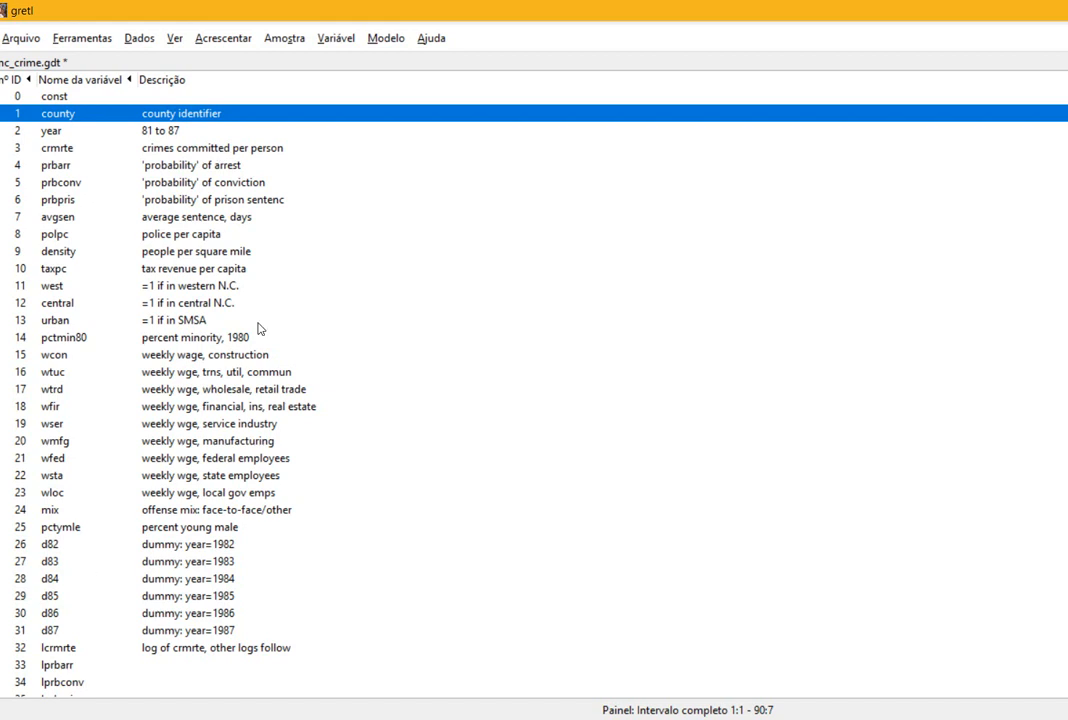
- Display and close the values of the crmrte variable, and look through the list of variables down to the logged ones
double_click(239, 150)
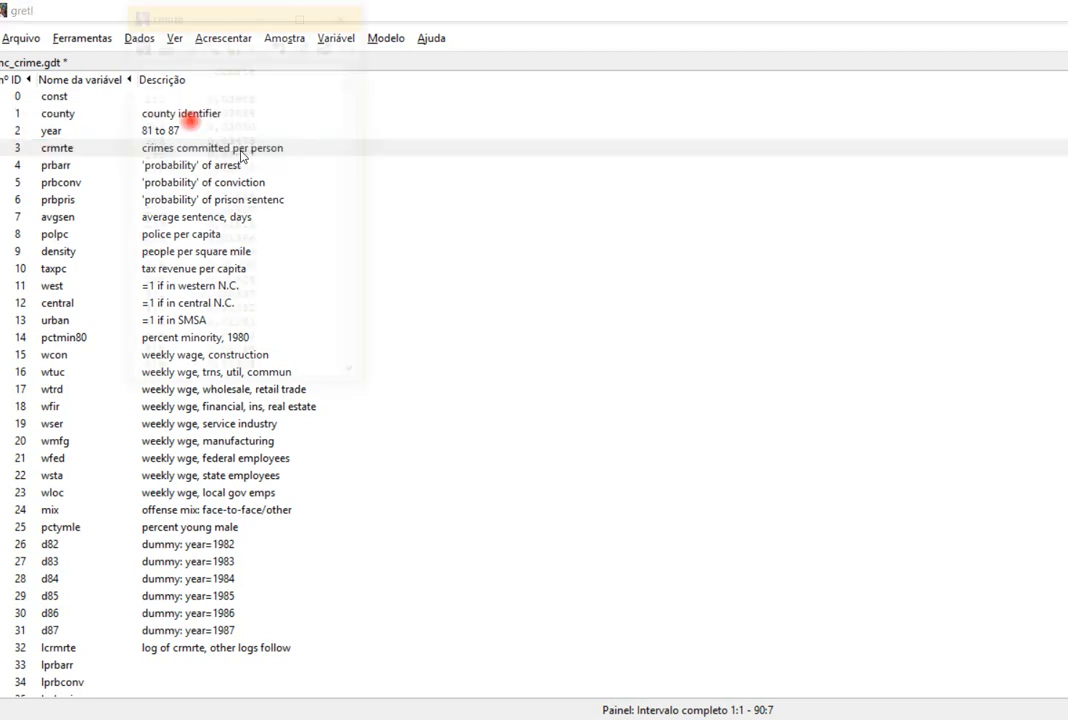
left_click(350, 12)
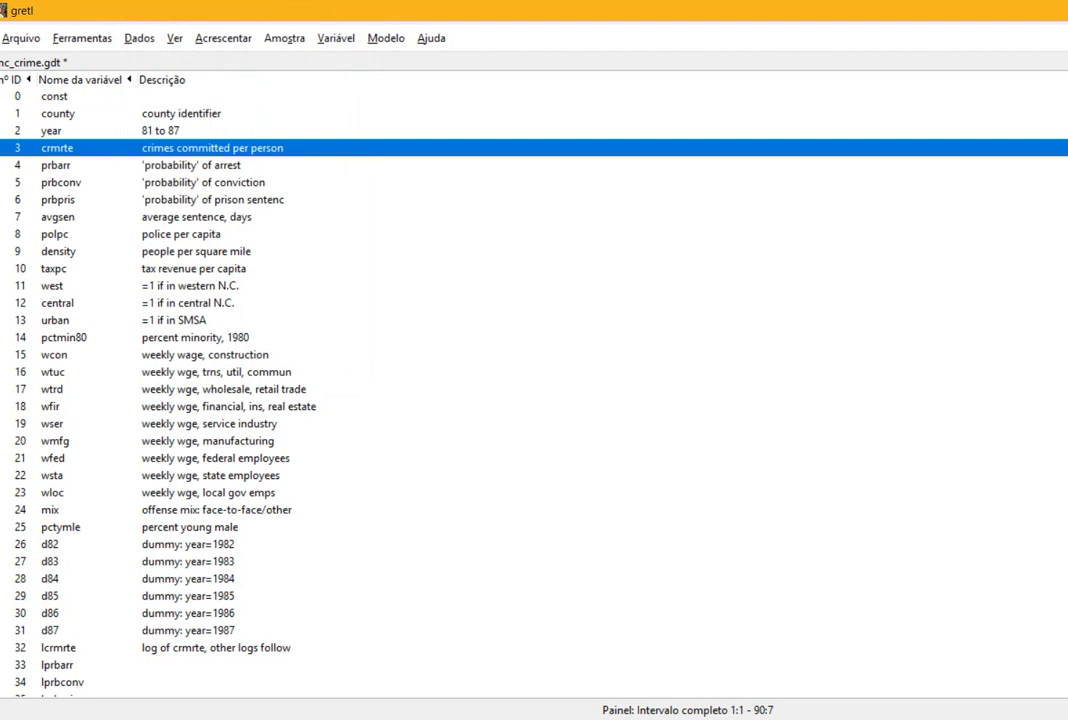
scroll(534, 390, "down", 6)
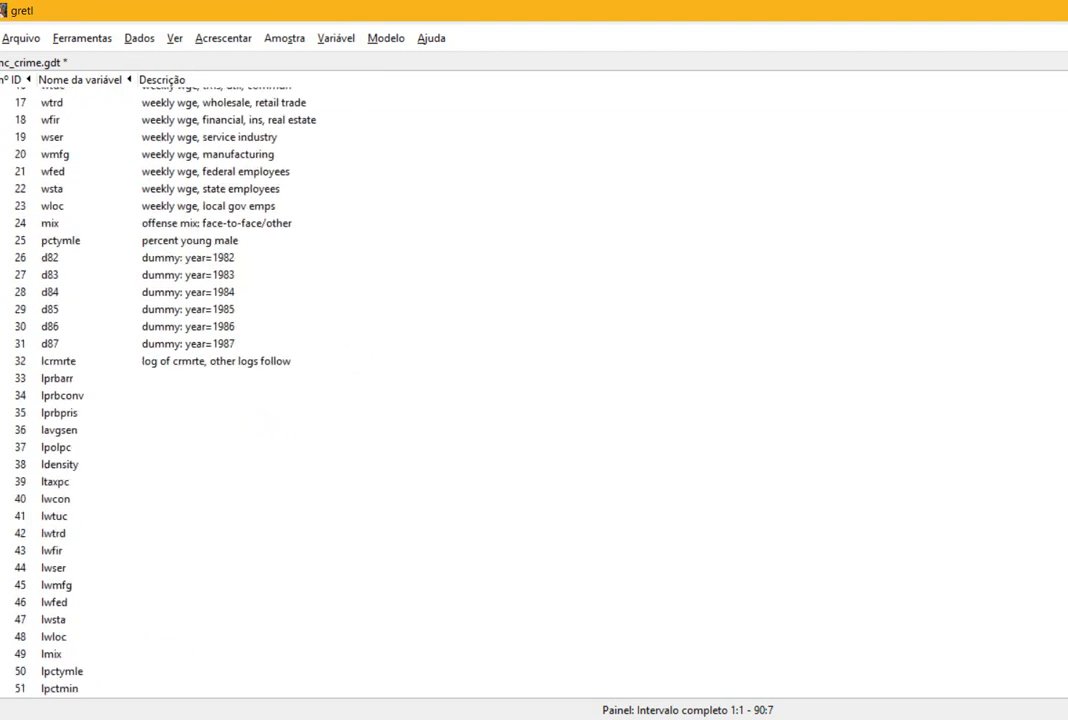
scroll(445, 390, "up", 6)
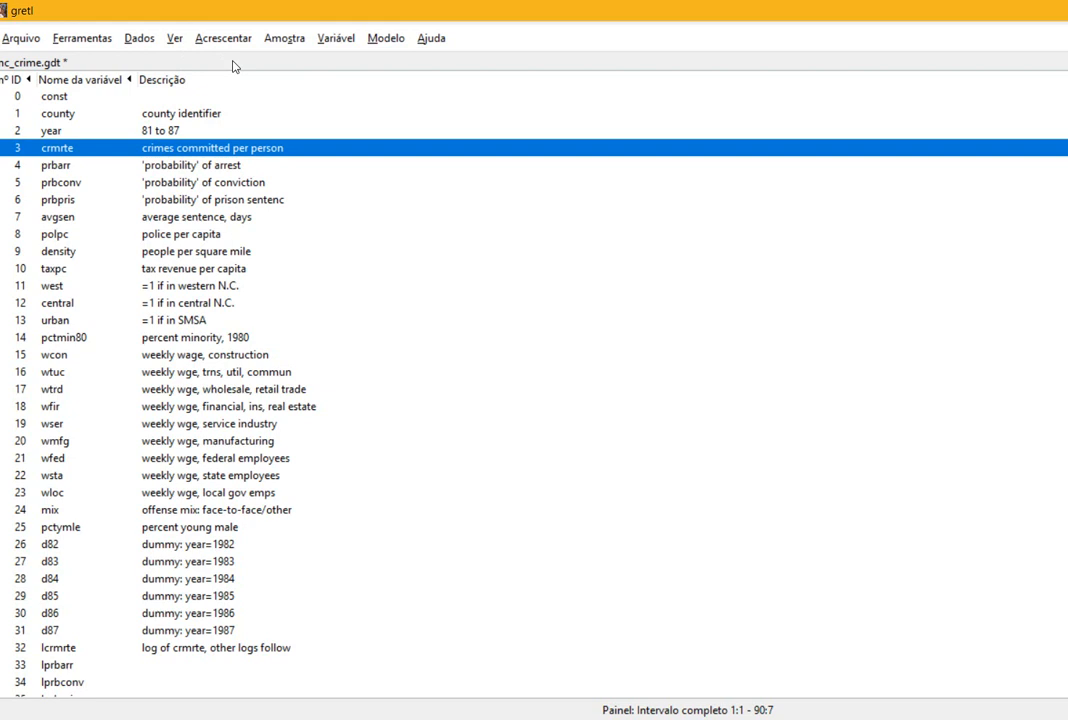
- Run the augmented Dickey-Fuller unit root test on crmrte with a constant, lag order 0, and individual test results shown
left_click(140, 40)
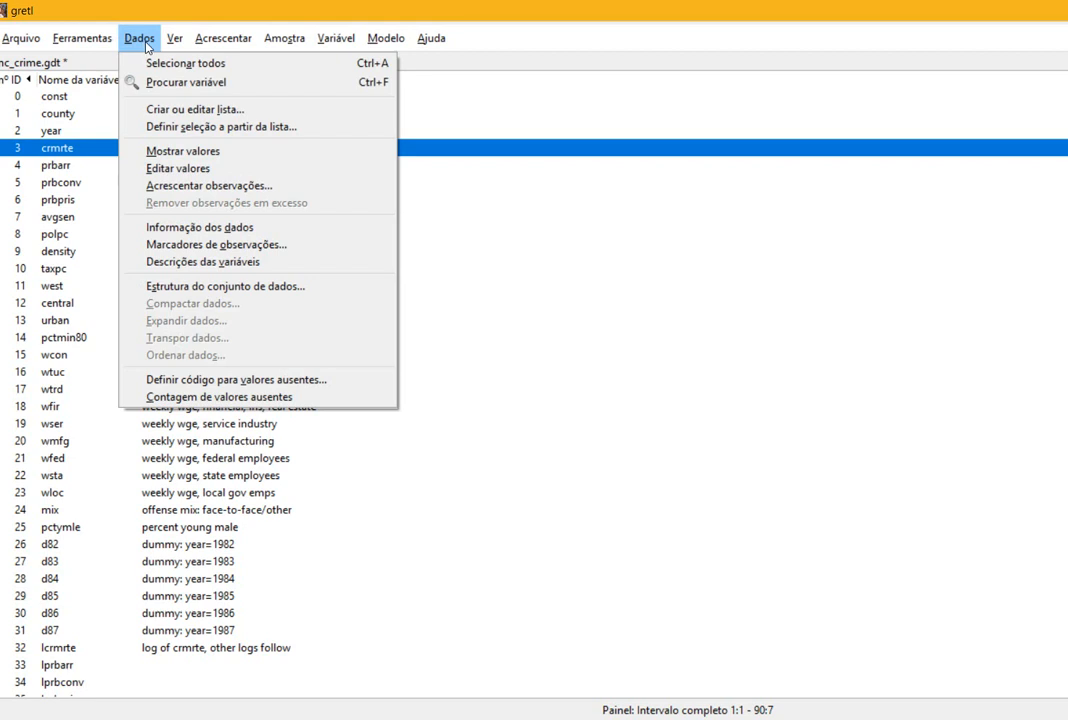
mouse_move(334, 42)
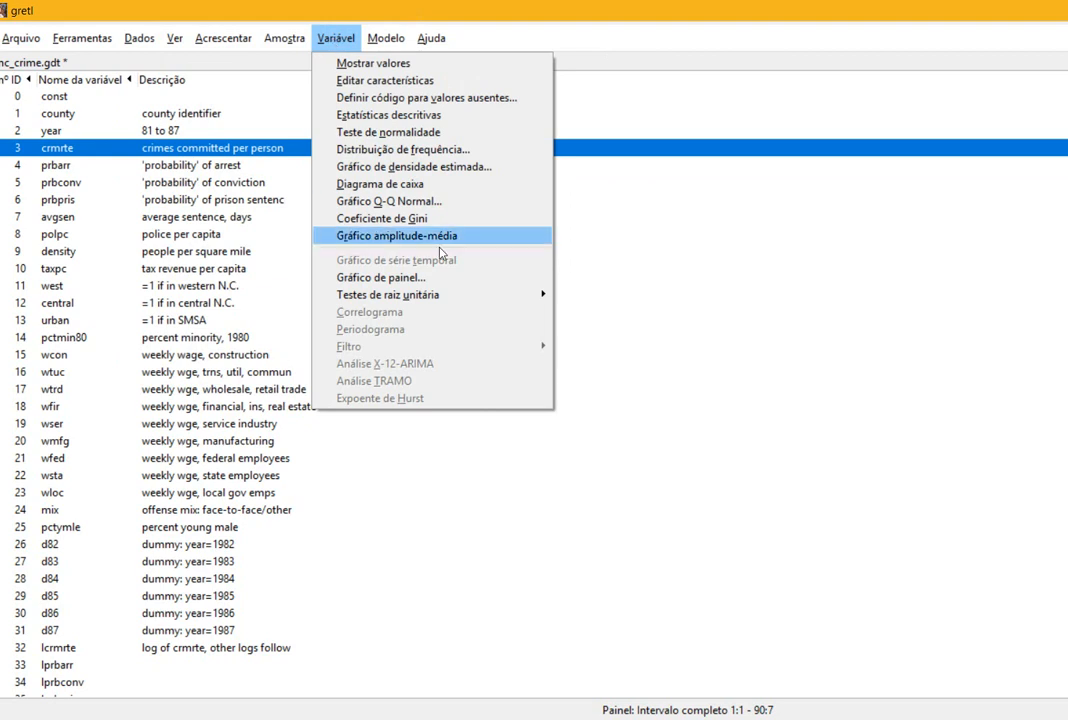
mouse_move(450, 300)
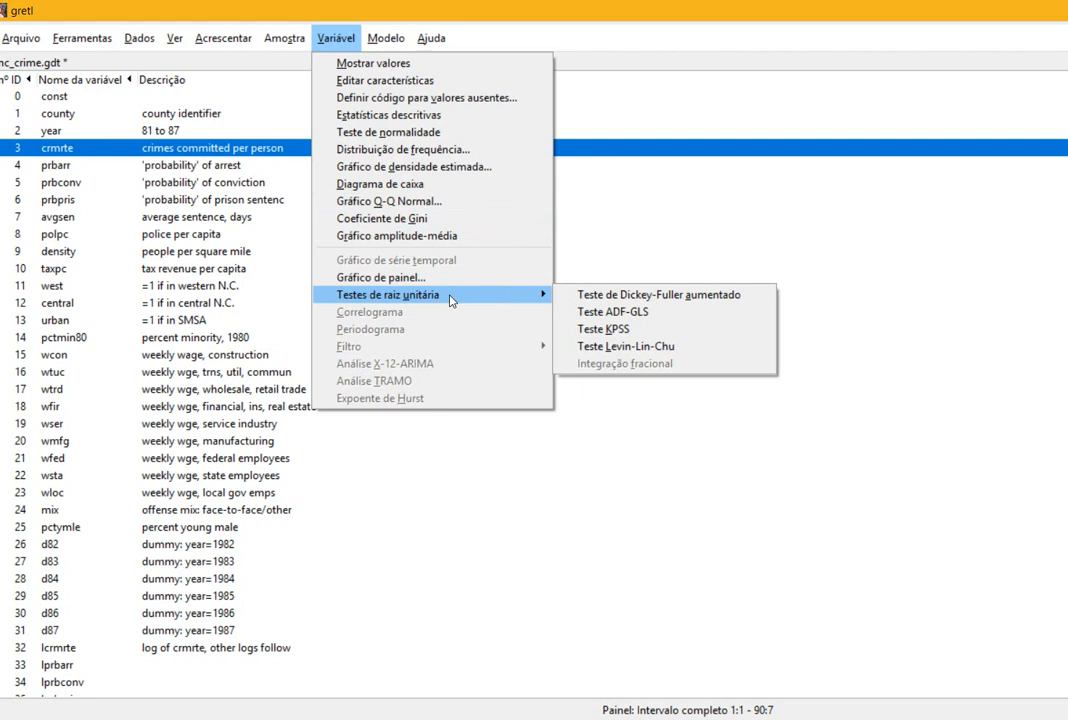
left_click(606, 295)
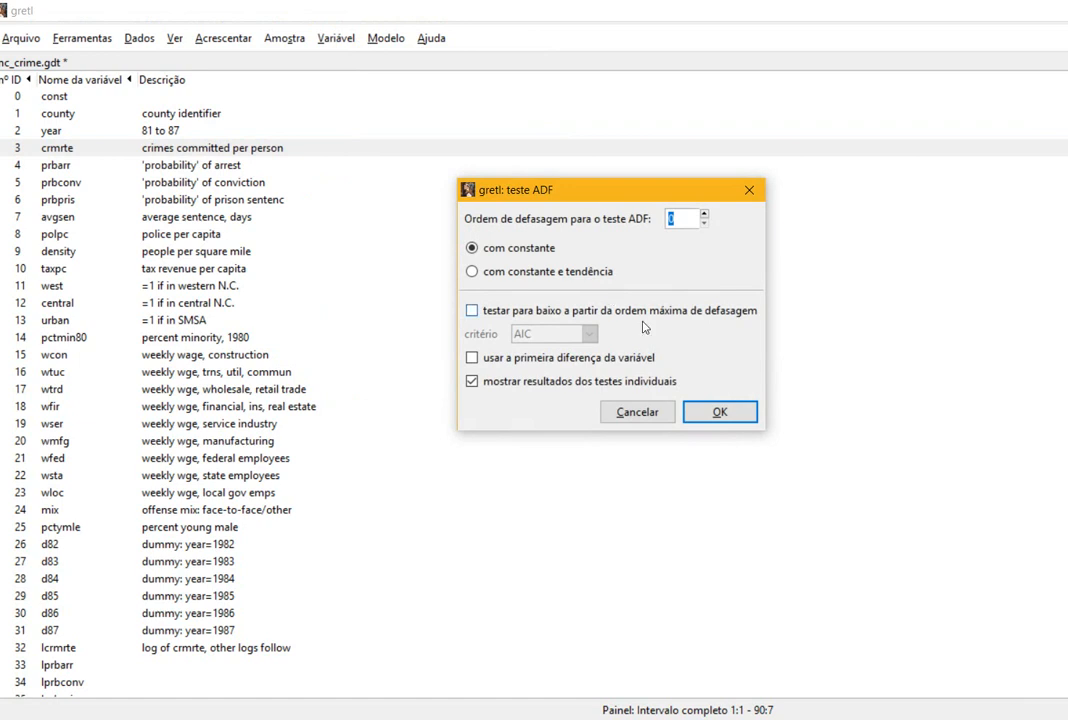
left_click(718, 413)
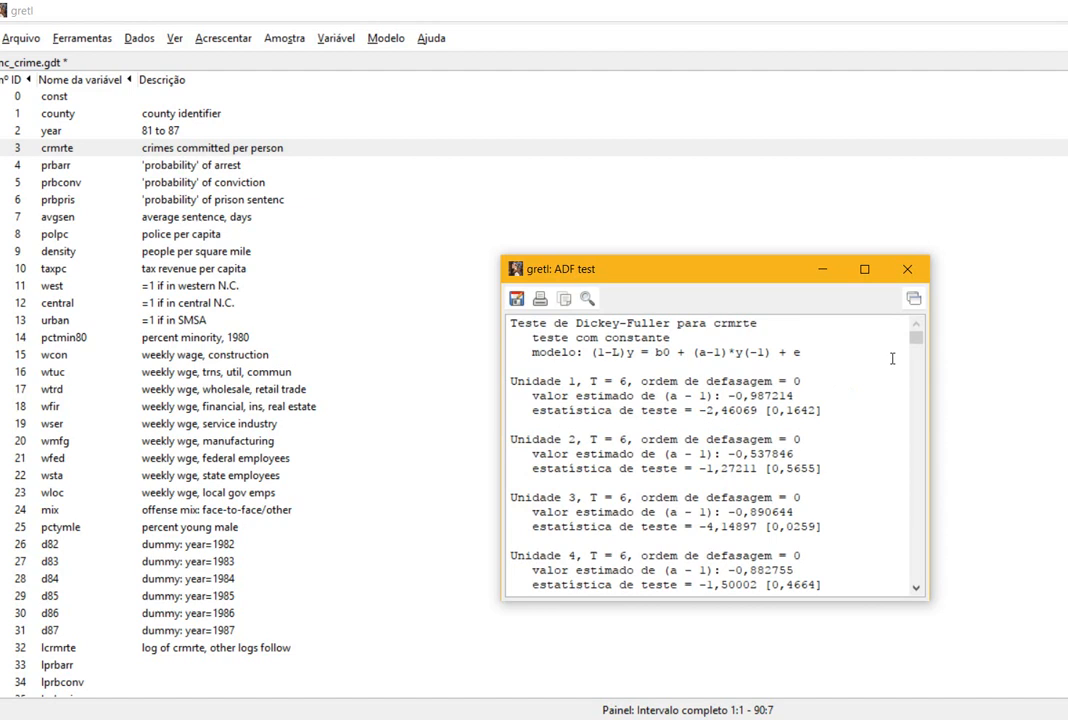
- Enlarge the Dickey-Fuller output and examine the individual unit results, highlighting the p-values of units 1 and 3
left_click(866, 270)
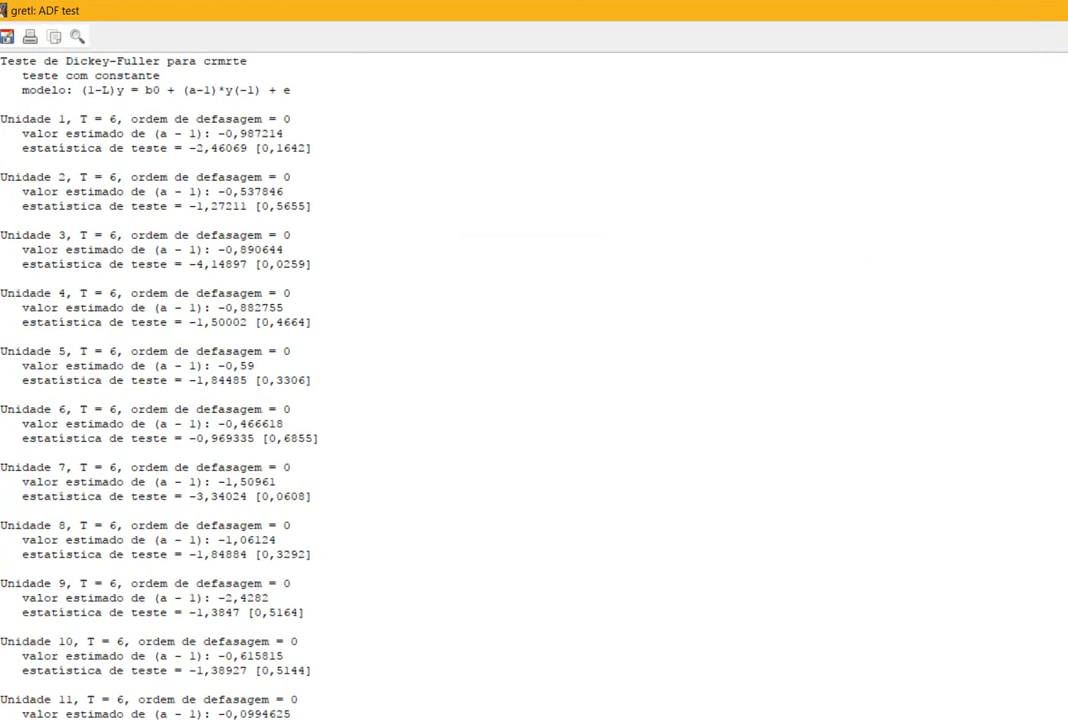
scroll(534, 380, "down", 20)
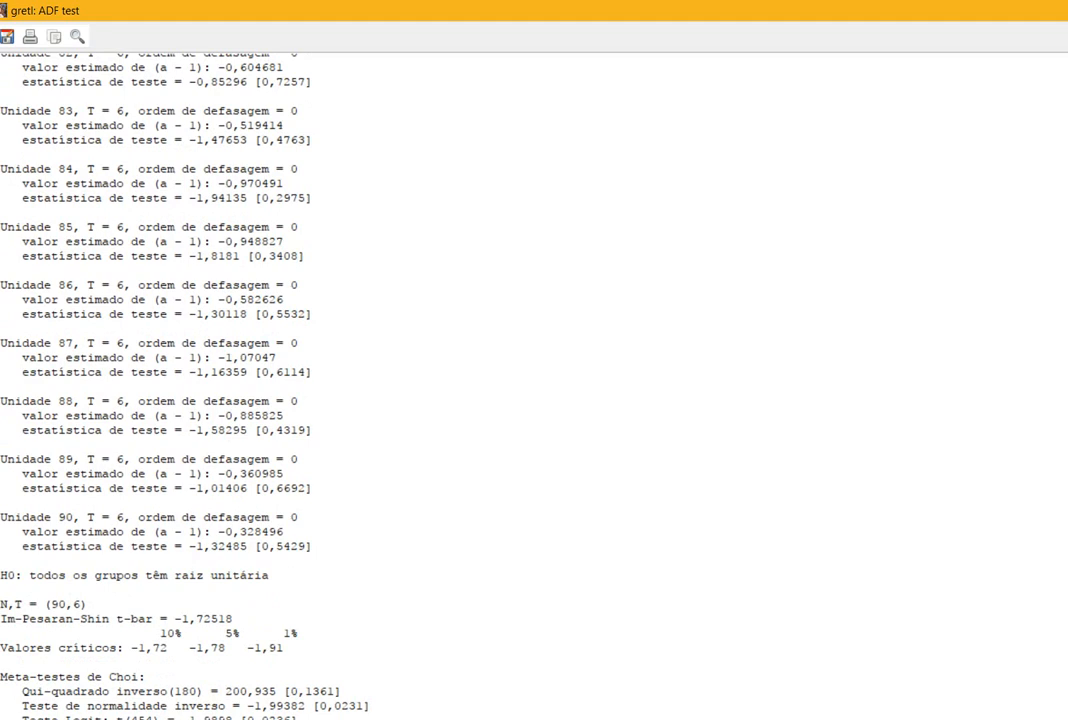
scroll(534, 380, "up", 20)
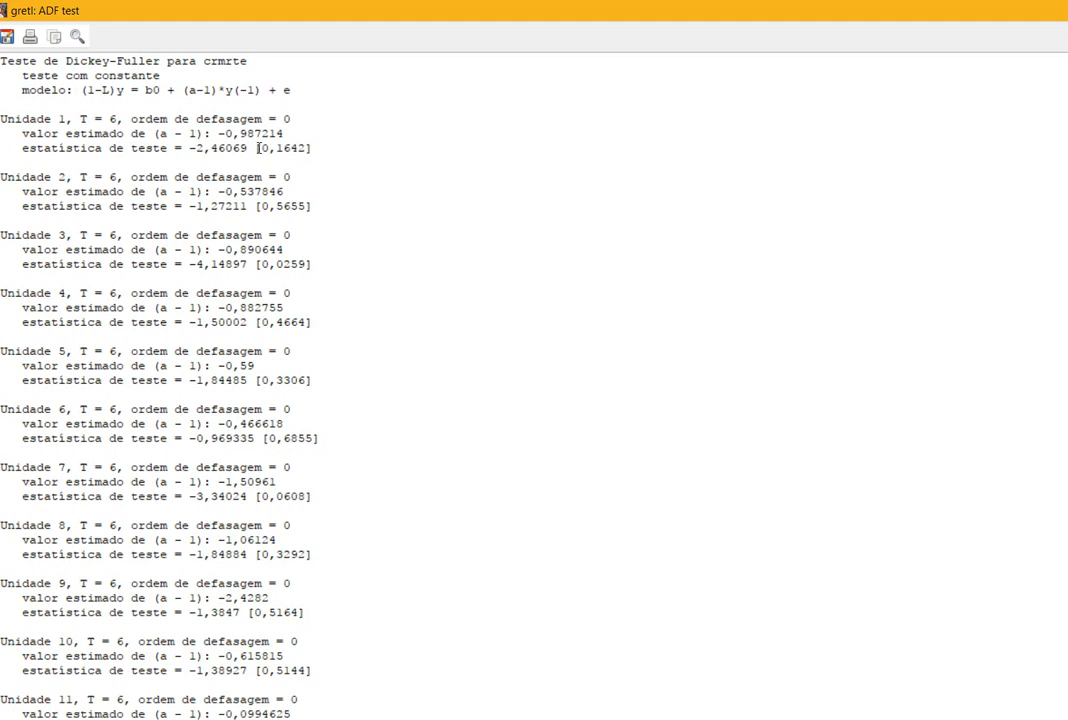
left_click_drag(253, 148, 353, 148)
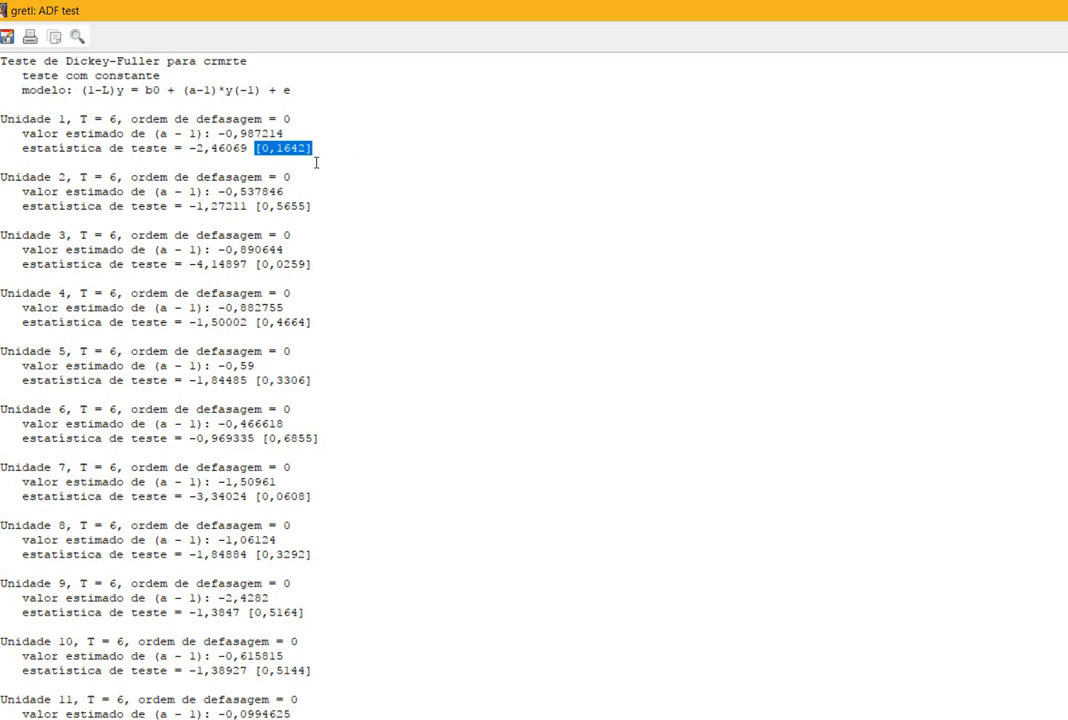
left_click(178, 120)
double_click(224, 153)
left_click_drag(224, 155, 290, 351)
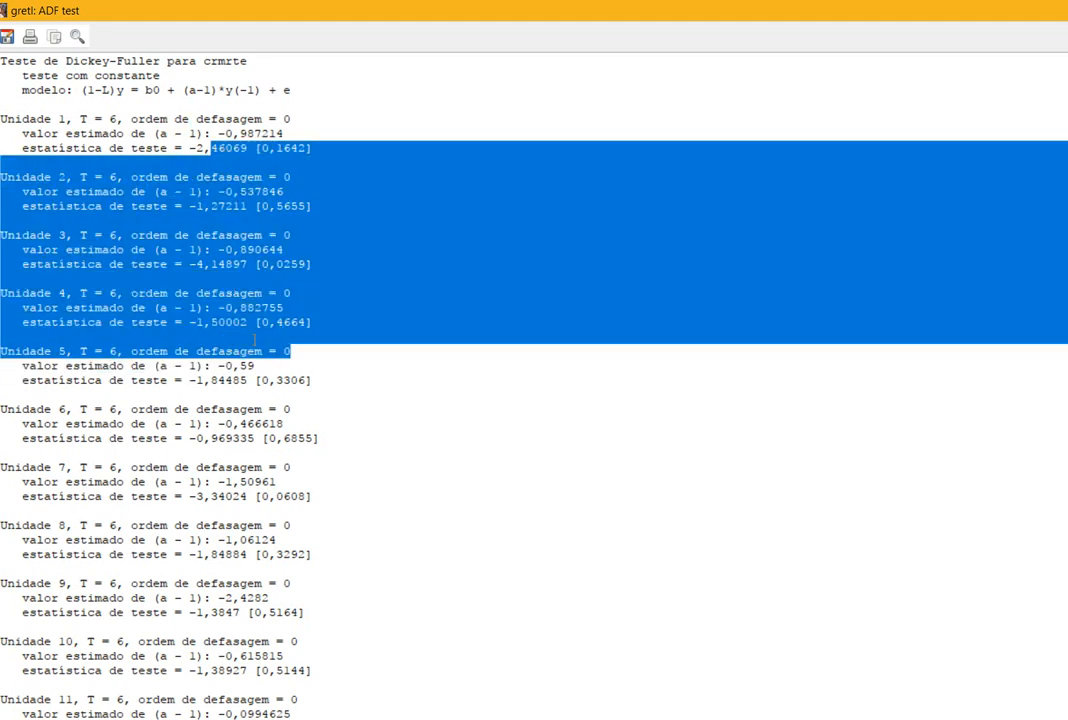
left_click(262, 258)
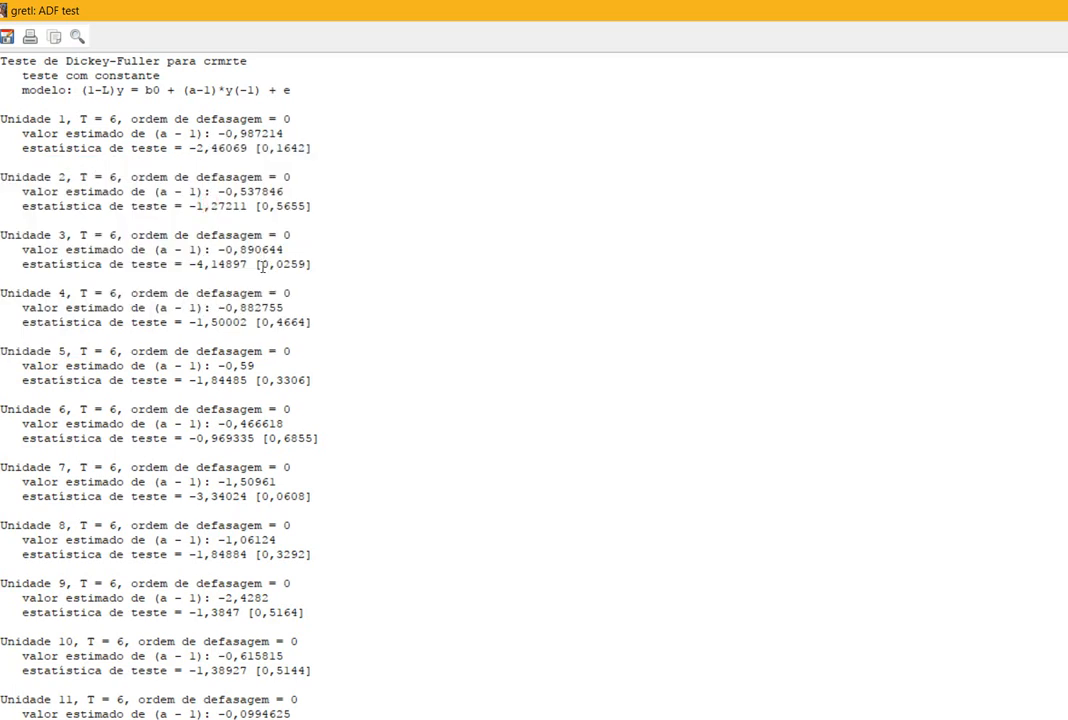
left_click_drag(260, 265, 342, 268)
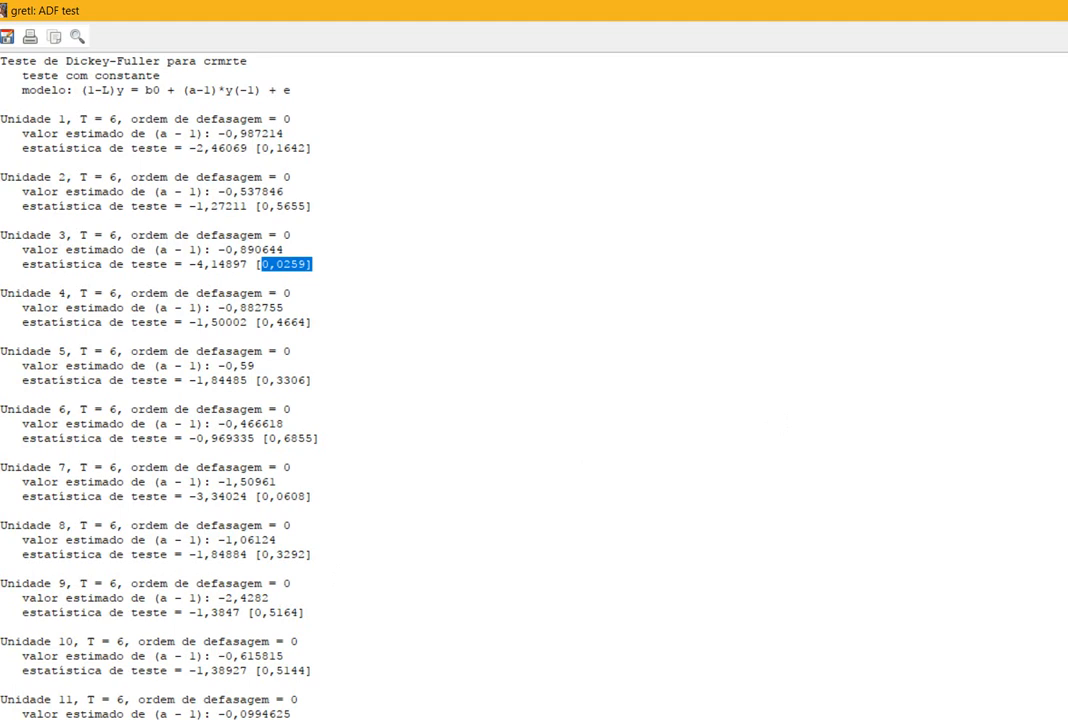
- Review the remaining units through to the Im-Pesaran-Shin and Choi meta-tests, return to the beginning of the output, and close it
scroll(534, 380, "down", 20)
scroll(534, 380, "down", 19)
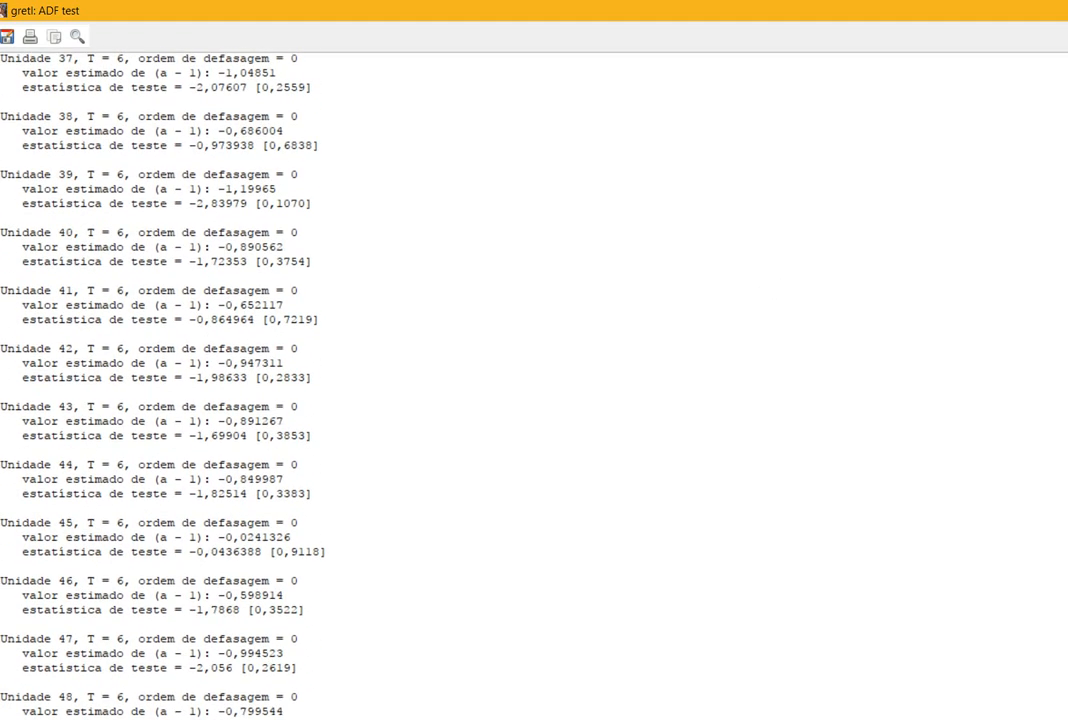
scroll(534, 380, "down", 5)
scroll(534, 380, "down", 20)
scroll(534, 380, "down", 14)
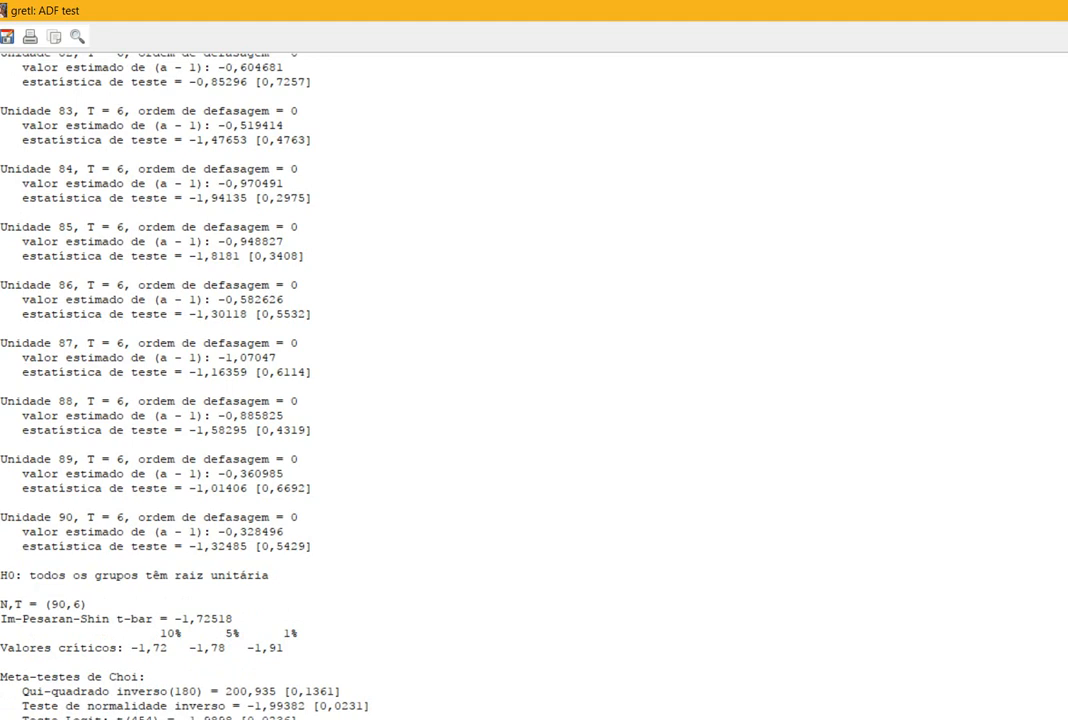
scroll(534, 380, "up", 20)
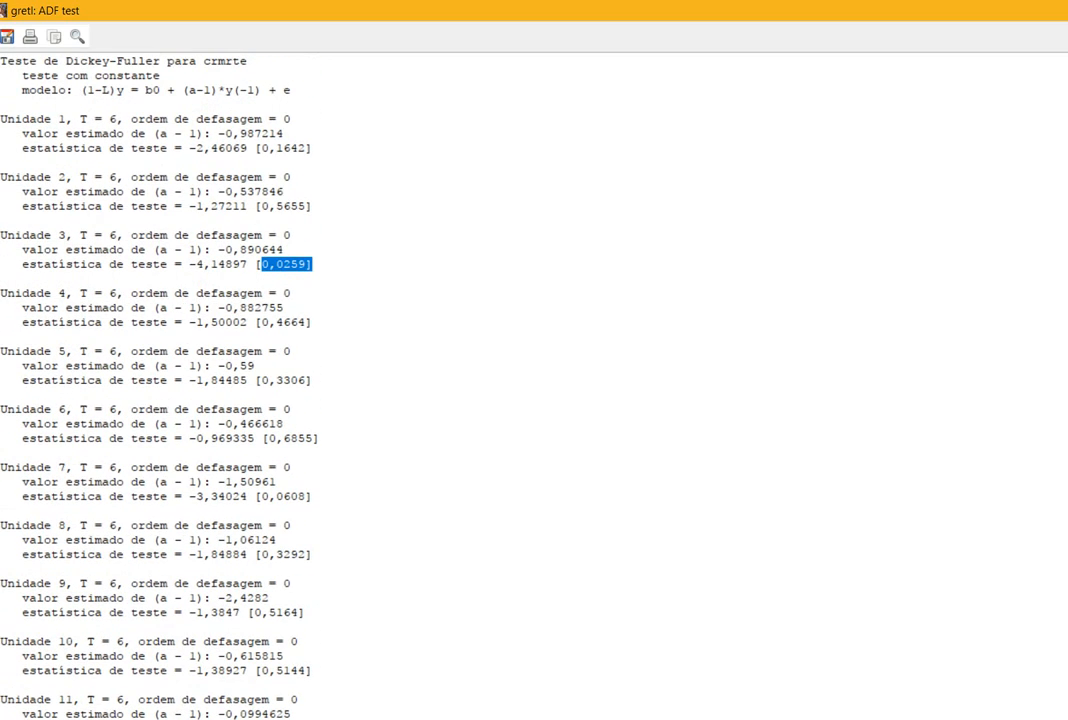
left_click(1064, 10)
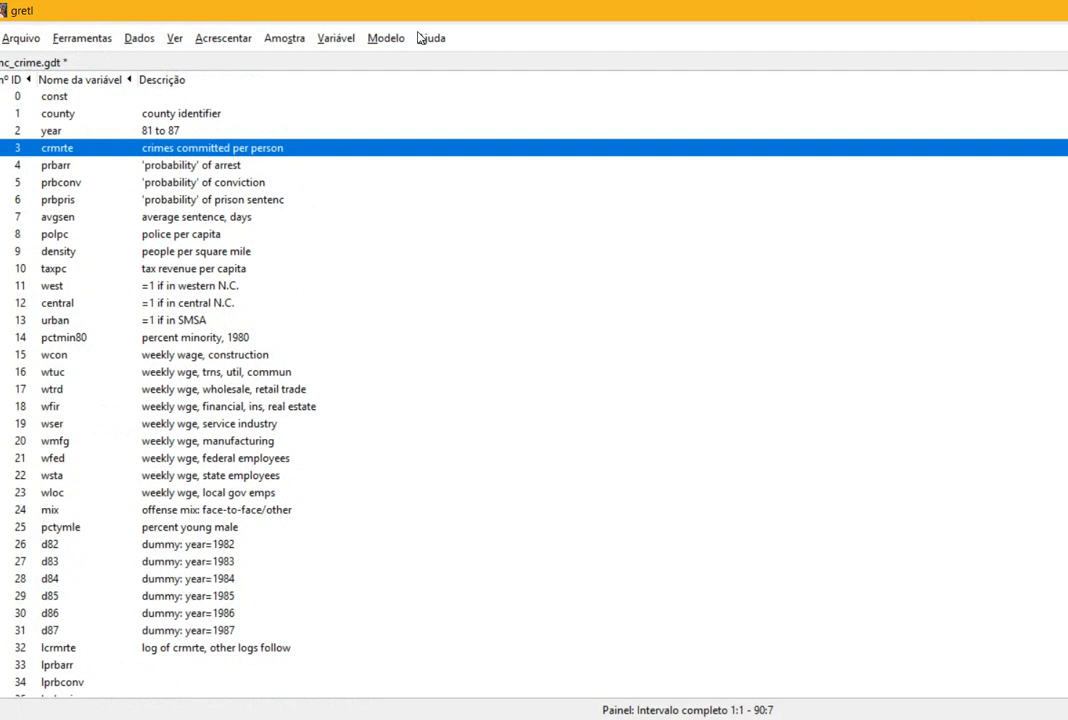
- Run the augmented Dickey-Fuller test on crmrte again with constant and trend, keeping lag order 0
left_click(341, 45)
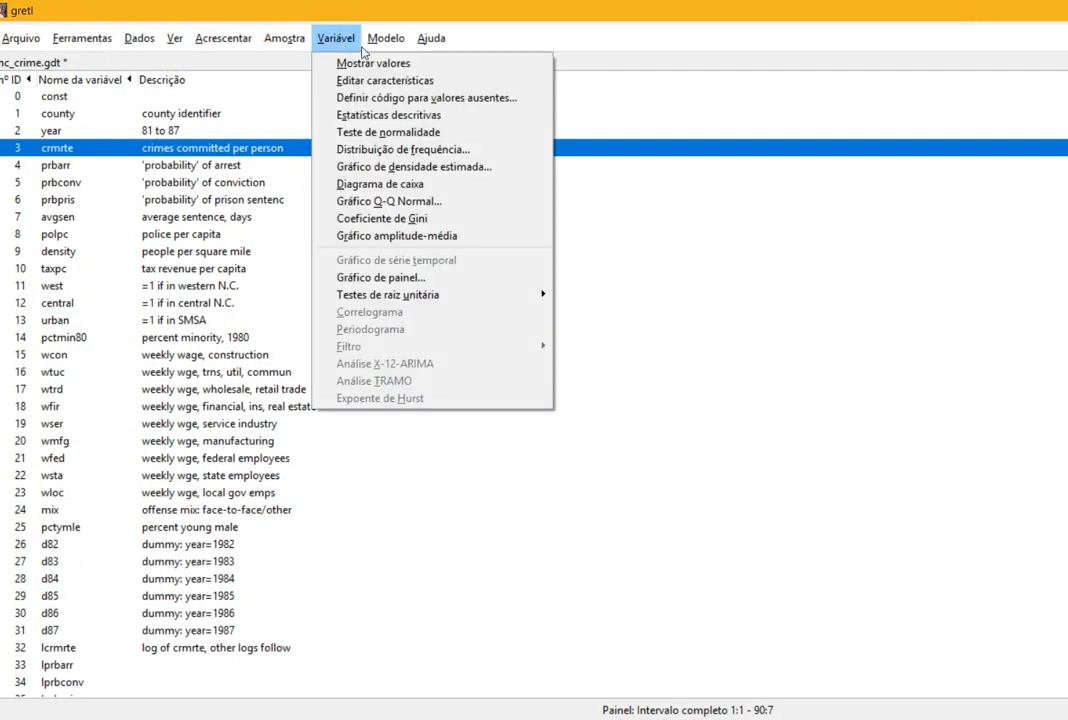
mouse_move(386, 303)
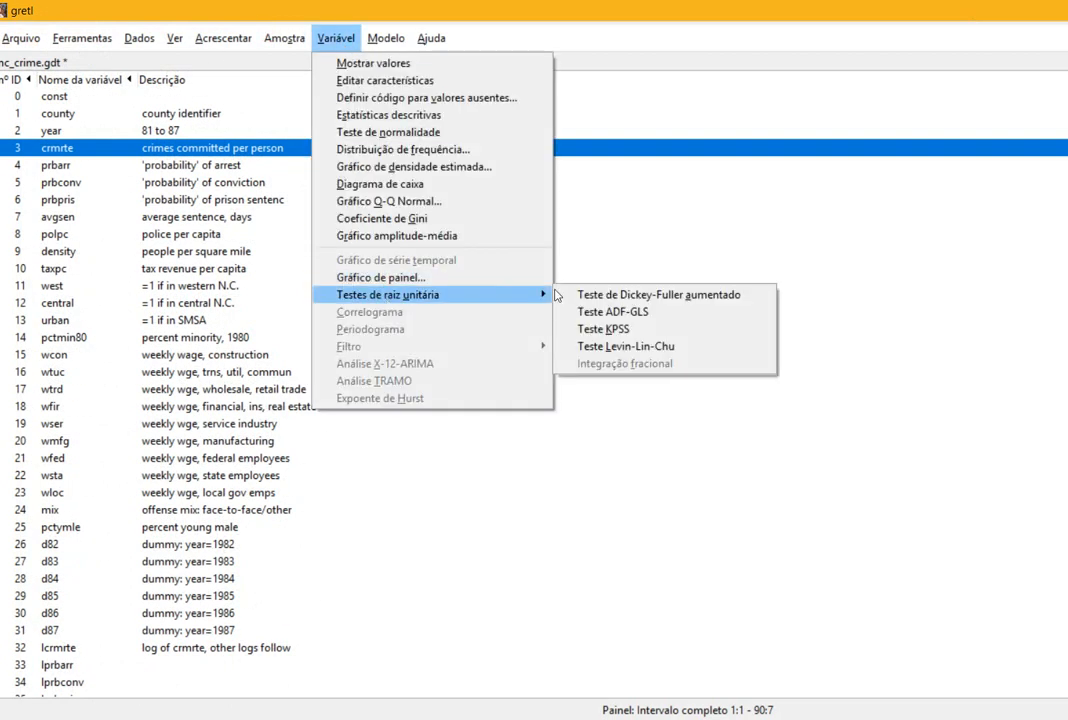
left_click(609, 296)
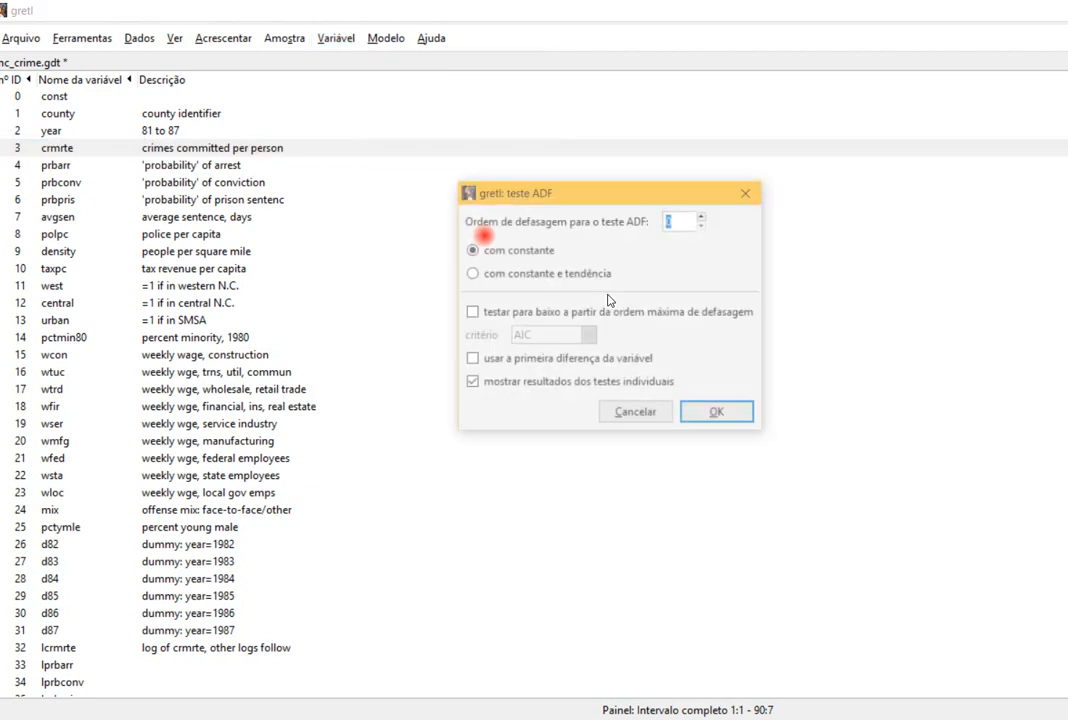
left_click(557, 282)
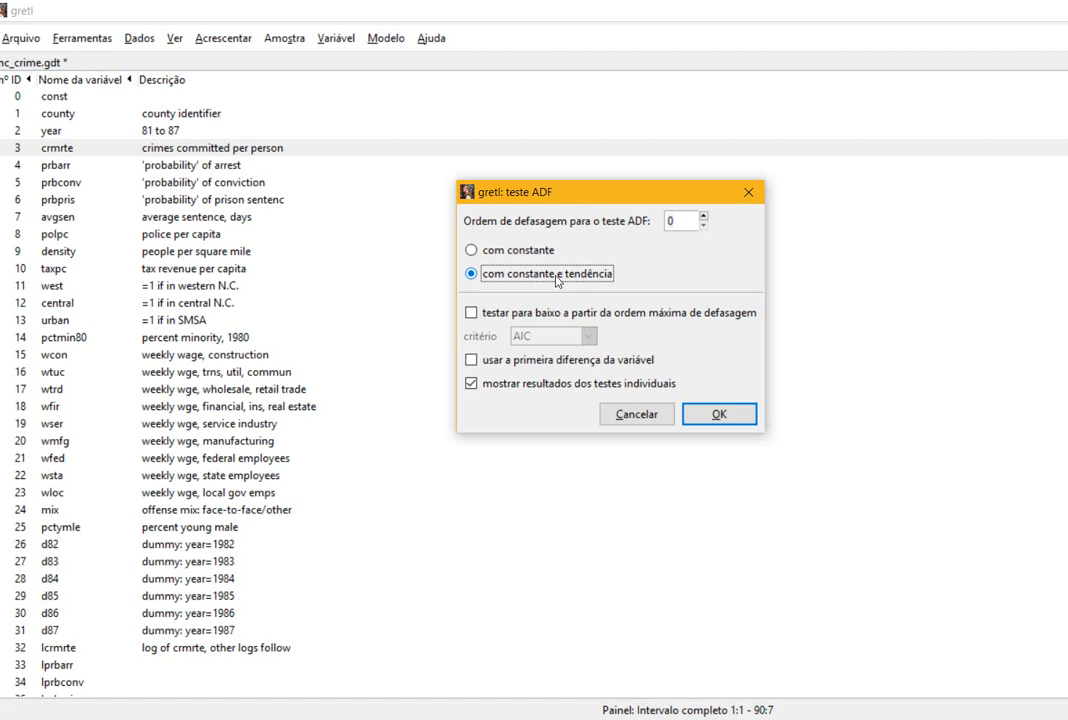
left_click(715, 415)
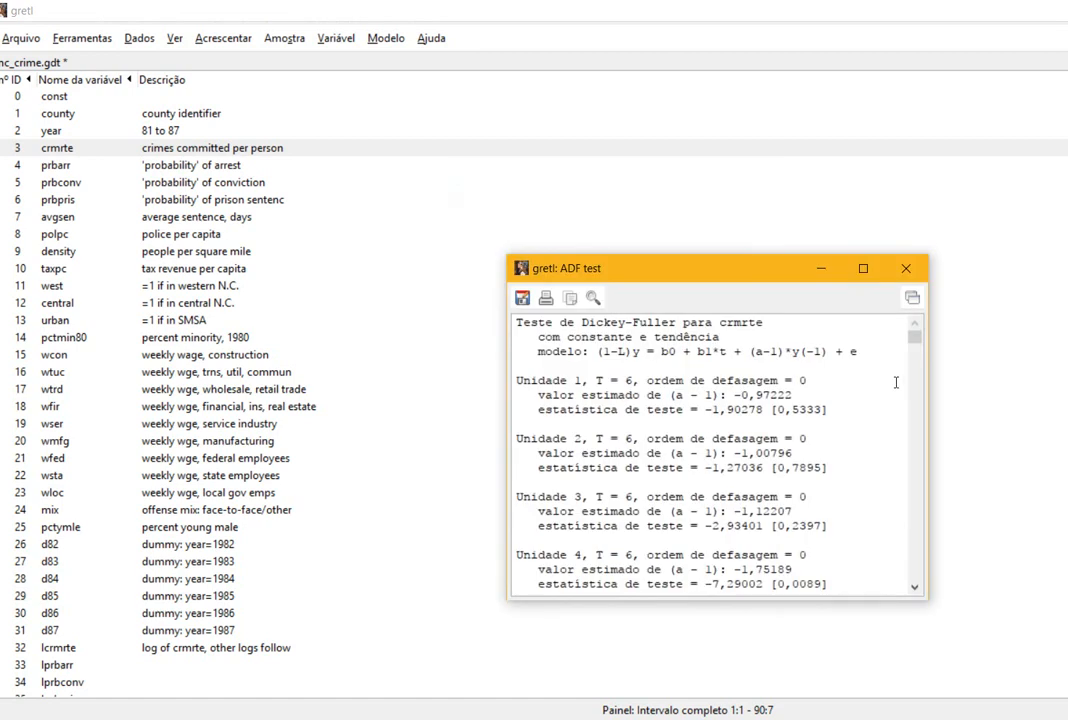
- Examine the first units' results in the constant-and-trend output and highlight the p-value of unit 4
left_click(914, 588)
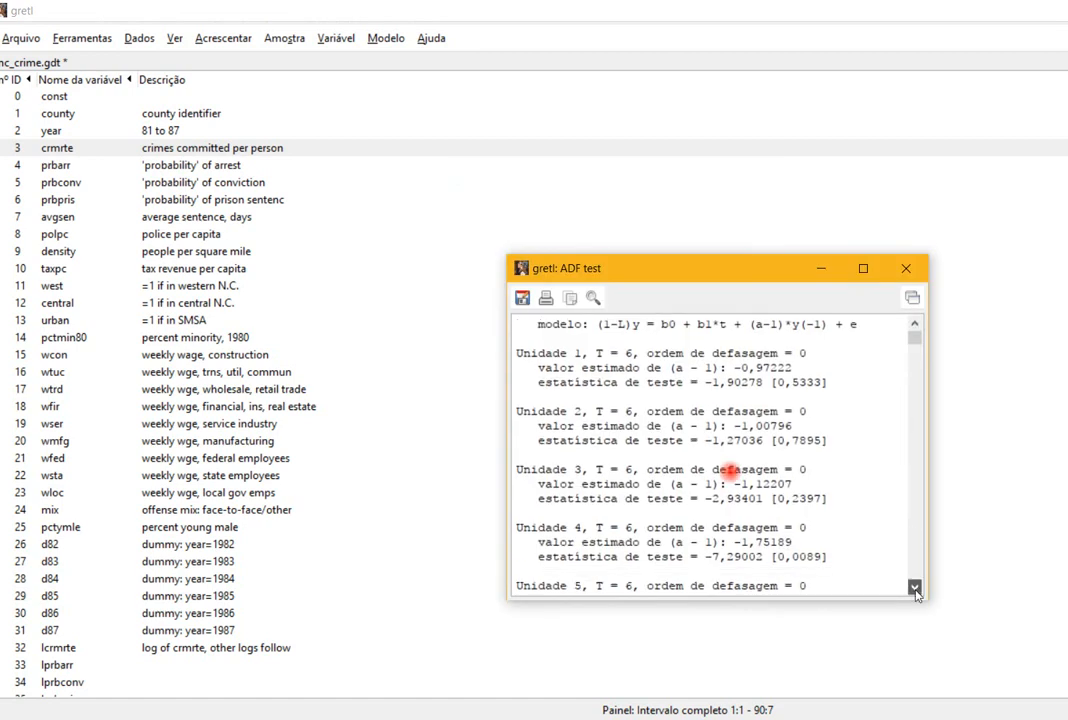
left_click(914, 588)
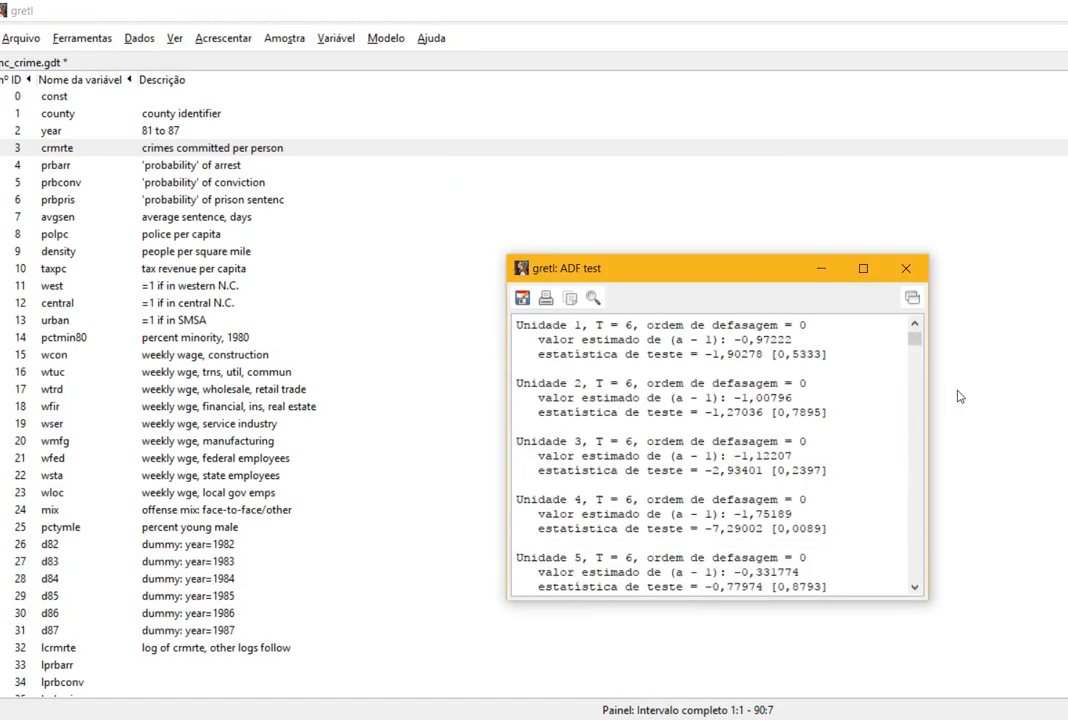
scroll(821, 415, "up", 2)
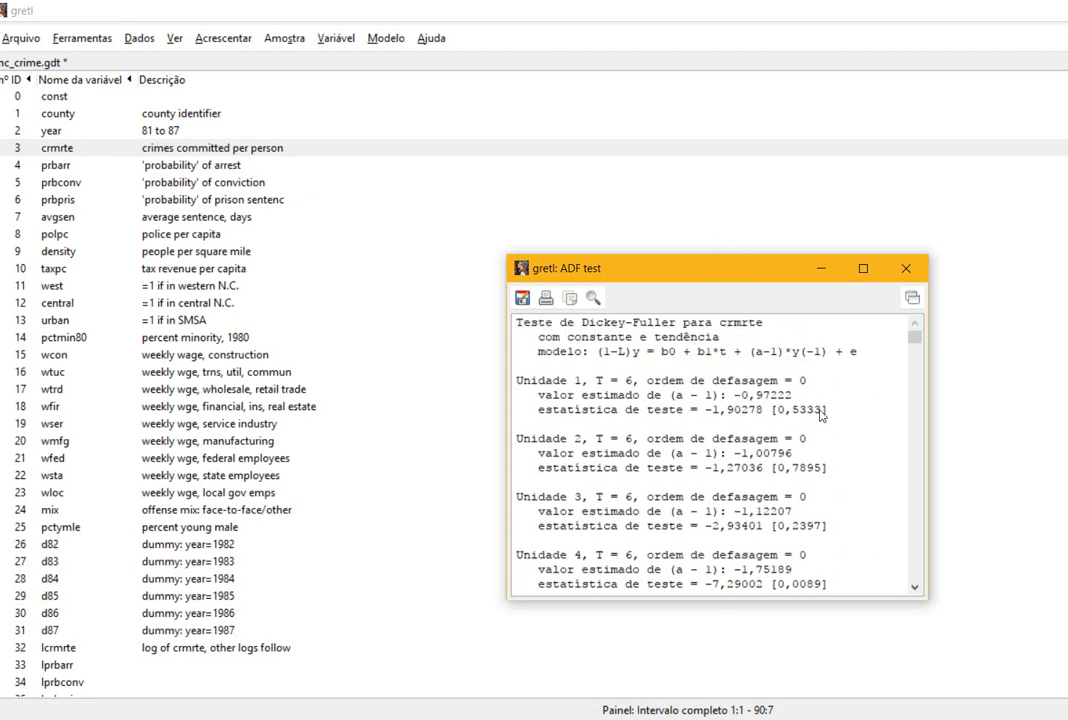
left_click(770, 584)
left_click_drag(770, 588, 880, 594)
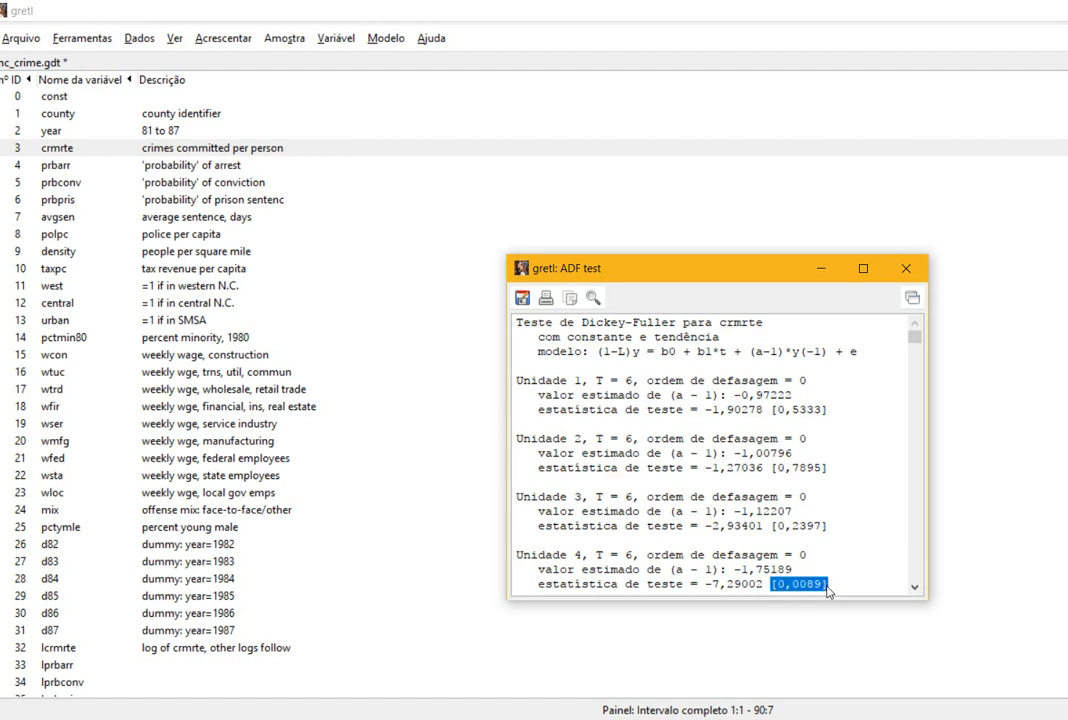
- Go through further units' results in the constant-and-trend output, return to its beginning, and close it
left_click(915, 588)
left_click_drag(918, 590, 919, 590)
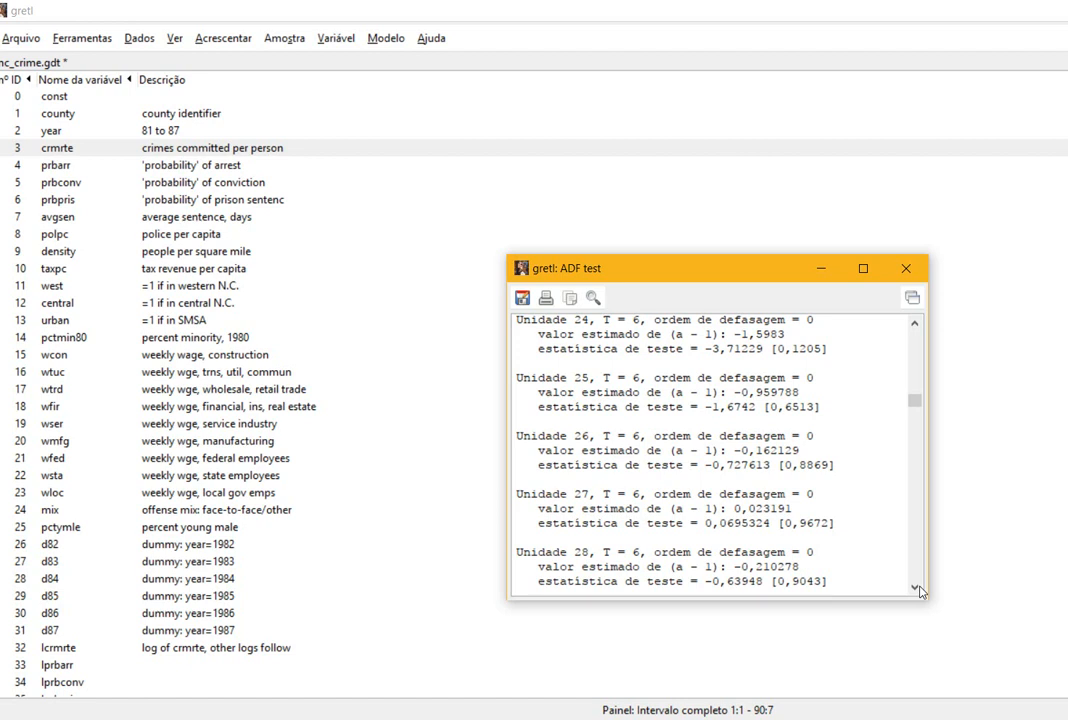
left_click_drag(914, 401, 914, 335)
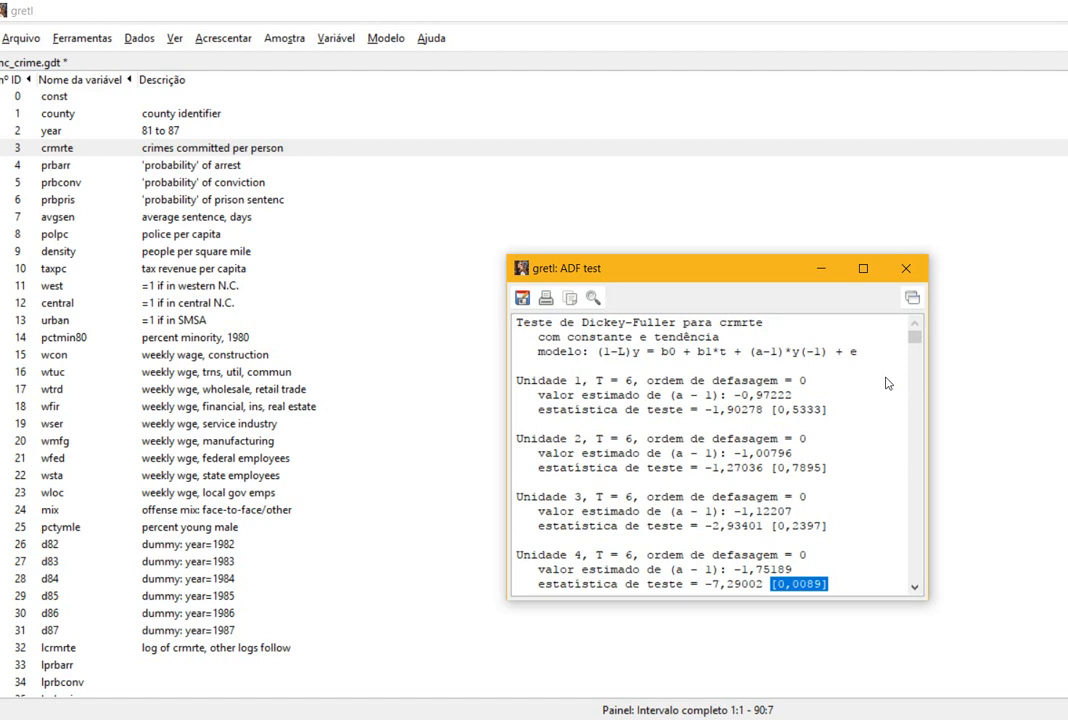
left_click(913, 261)
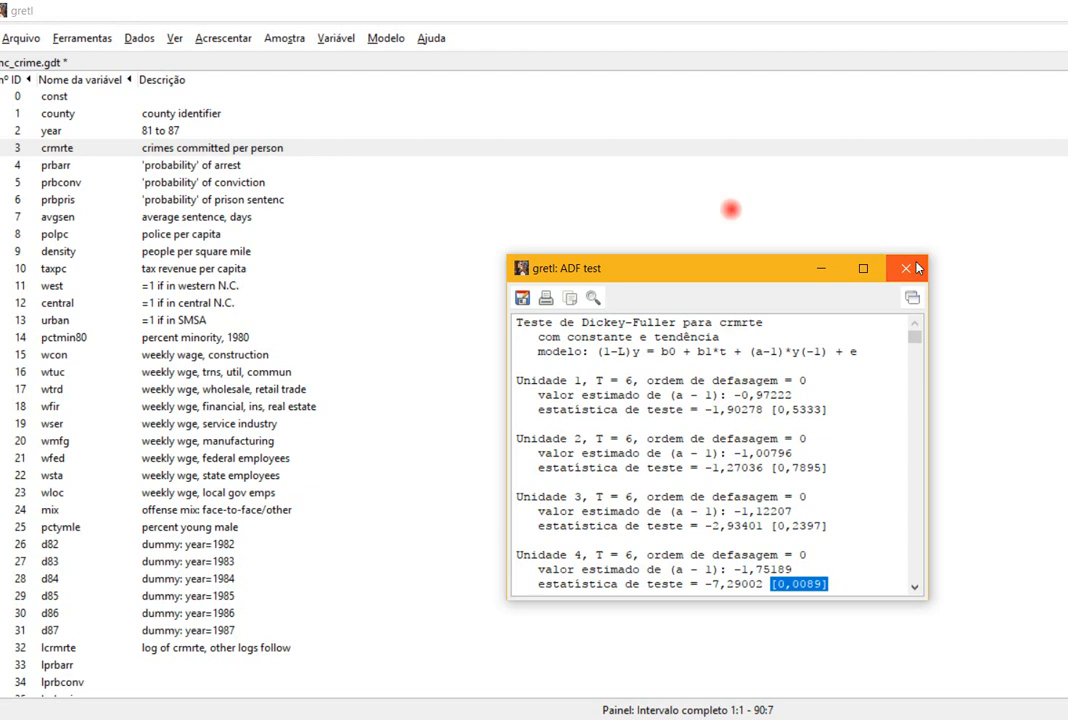
- Run the ADF-GLS unit root test on crmrte with lag order 0, without trend, showing the individual test results
left_click(381, 44)
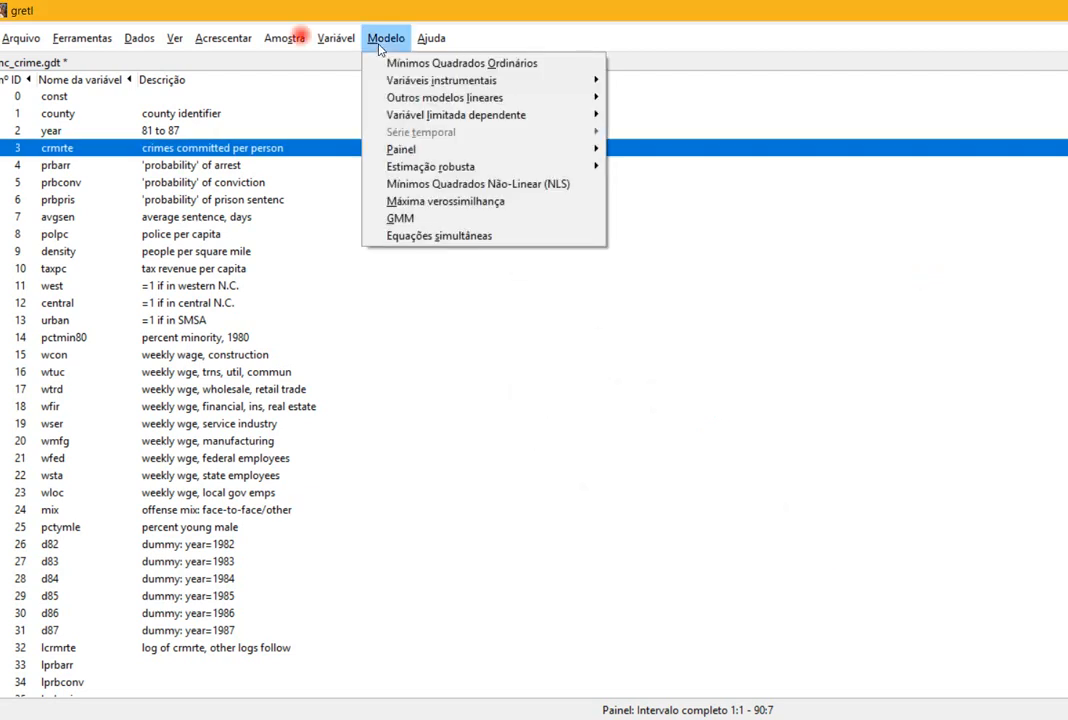
left_click(272, 38)
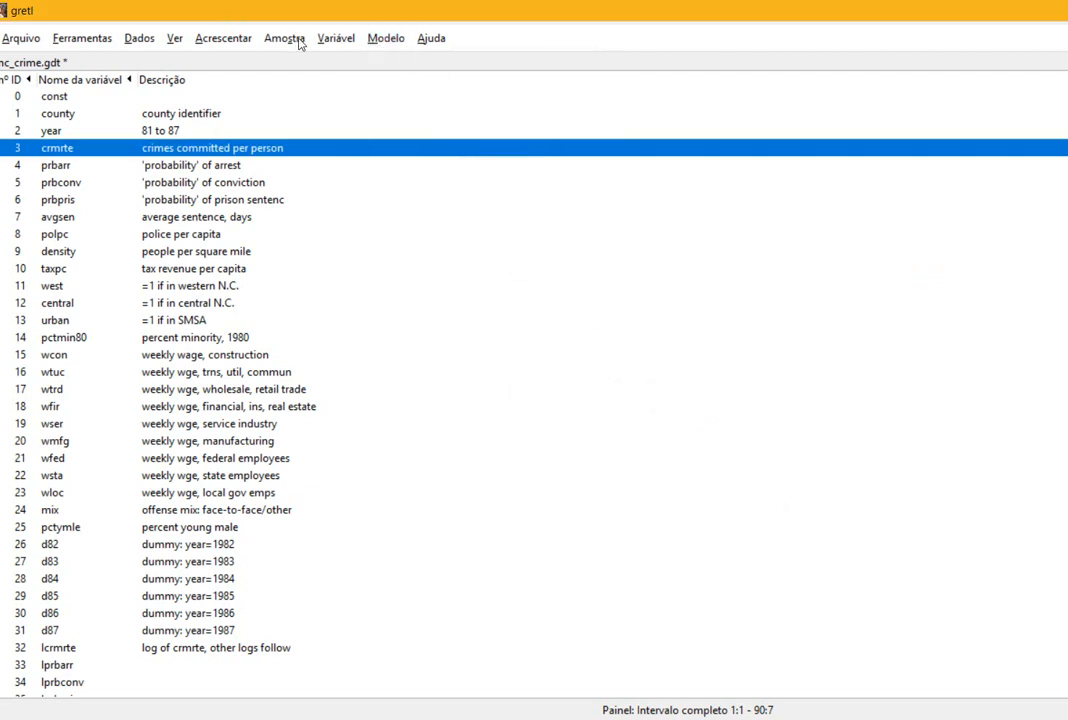
left_click(343, 42)
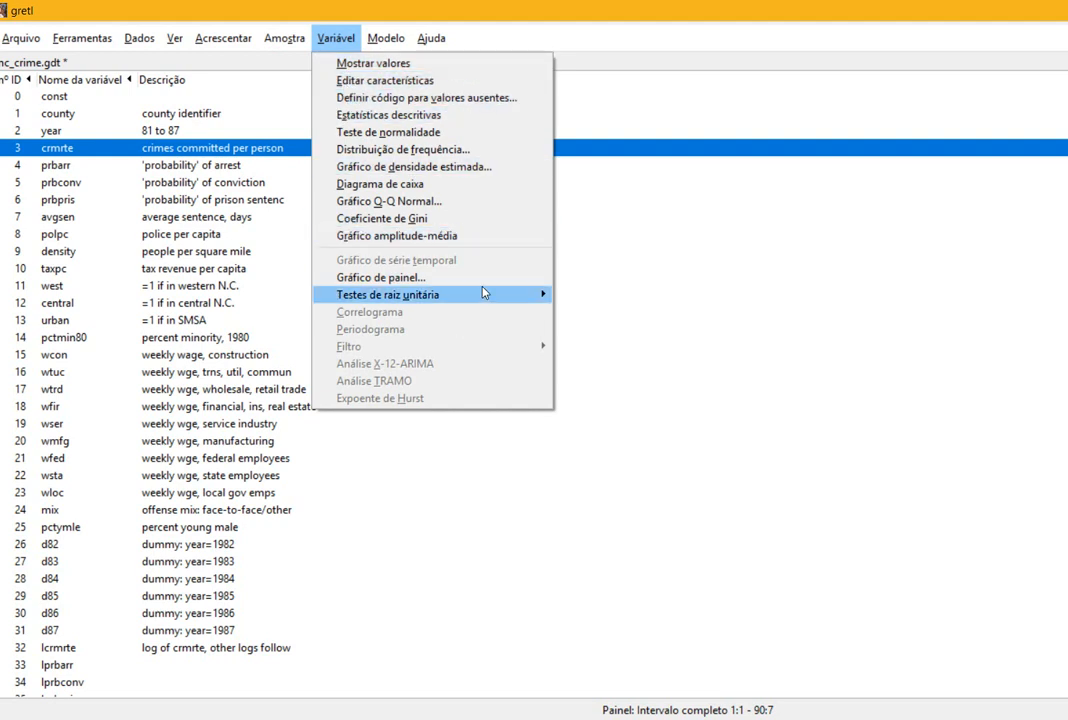
mouse_move(420, 294)
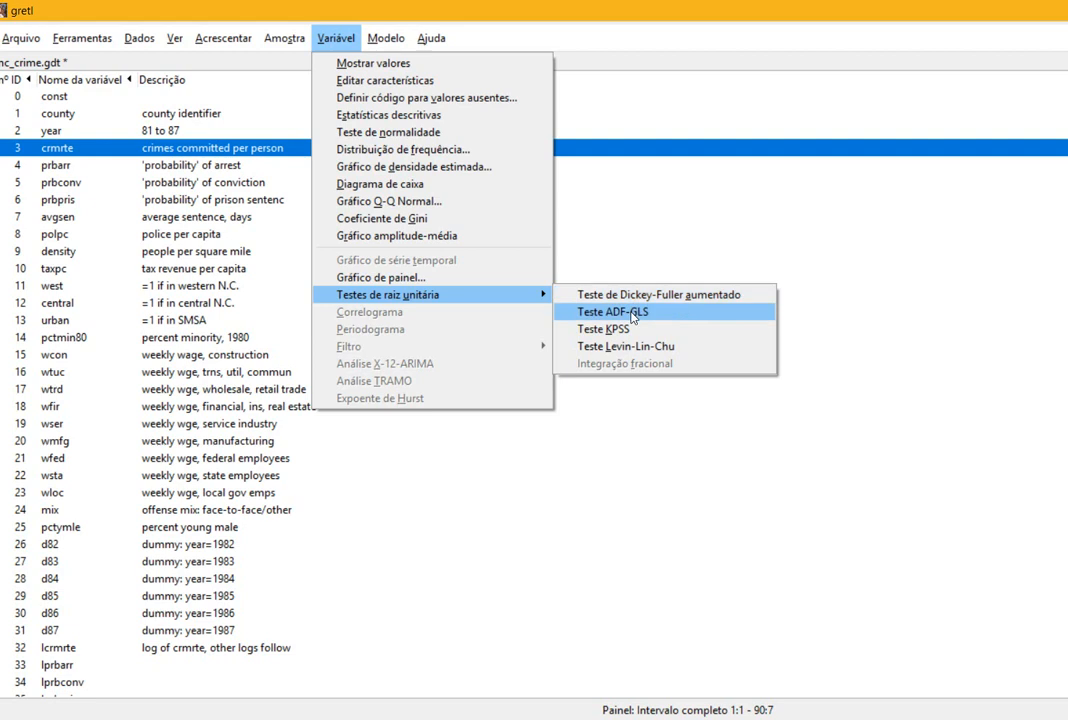
left_click(632, 313)
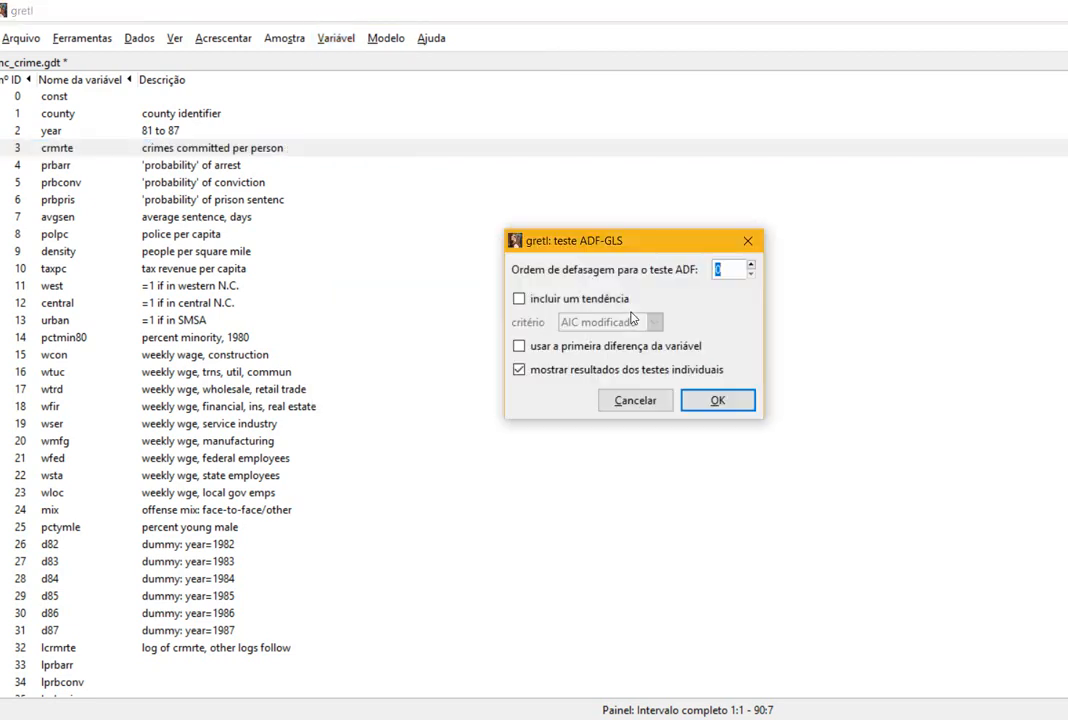
left_click(704, 403)
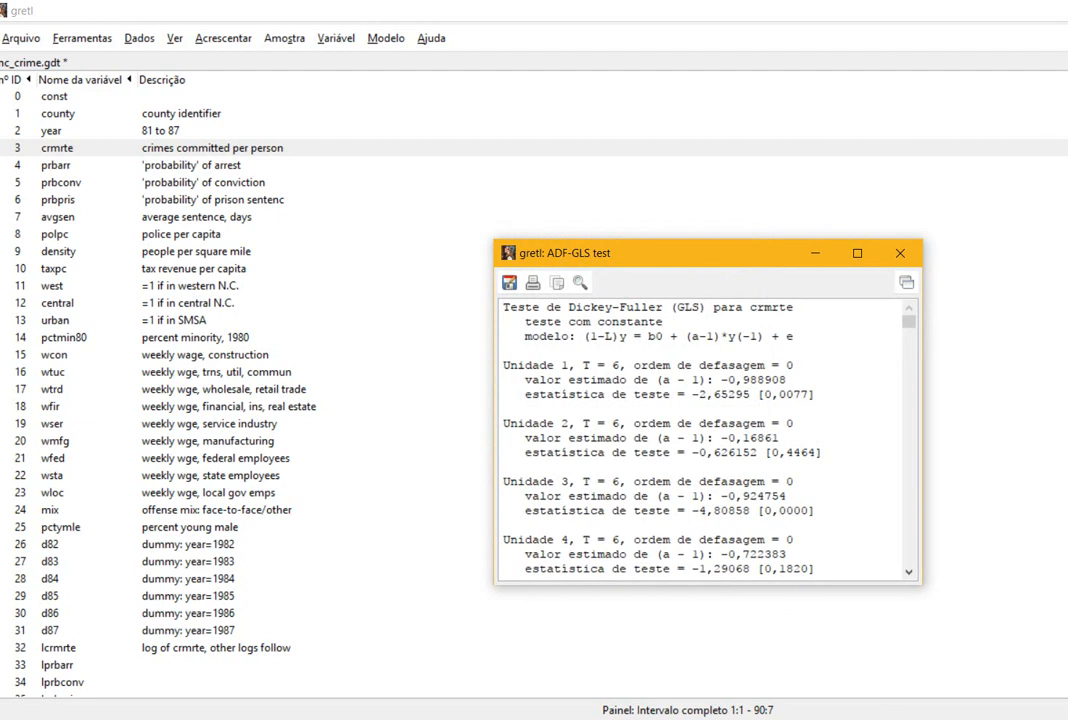
- Examine the individual units' ADF-GLS test statistics and p-values for crmrte through about unit 21, and close the output
left_click(927, 673)
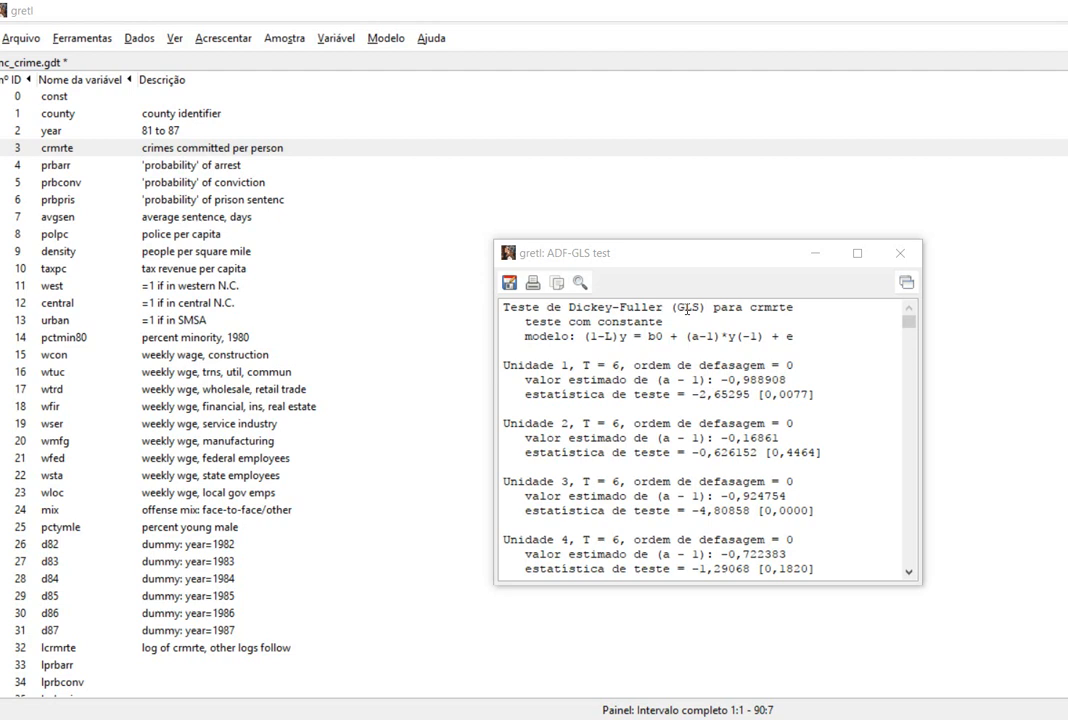
left_click(909, 573)
left_click(909, 573)
left_click(909, 573)
left_click(909, 573)
left_click(909, 573)
left_click(909, 573)
left_click(909, 573)
left_click(909, 573)
left_click(909, 573)
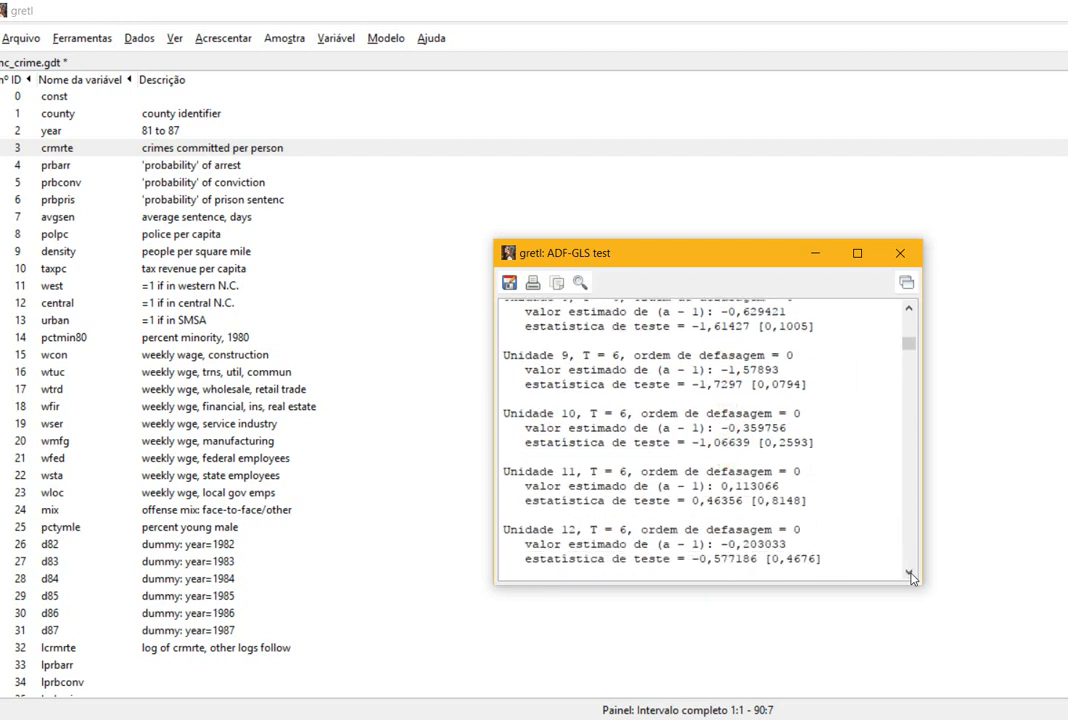
left_click(909, 573)
left_click(909, 573)
left_click(909, 573)
left_click(909, 573)
left_click(909, 573)
left_click(909, 573)
left_click(909, 573)
left_click(909, 574)
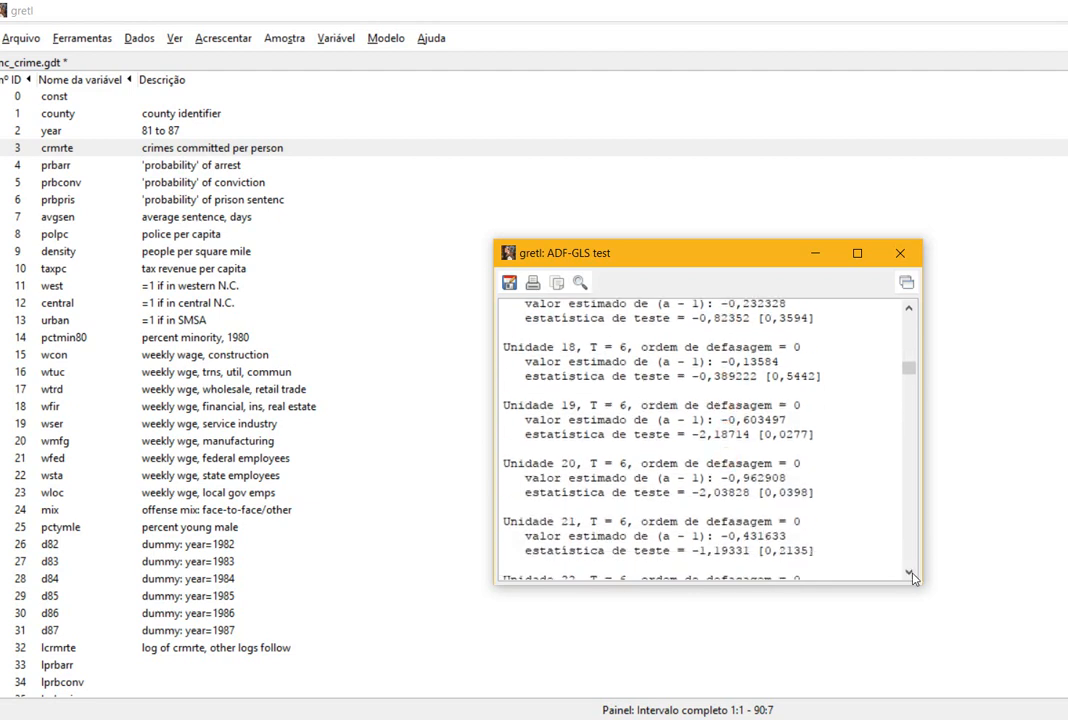
left_click(899, 253)
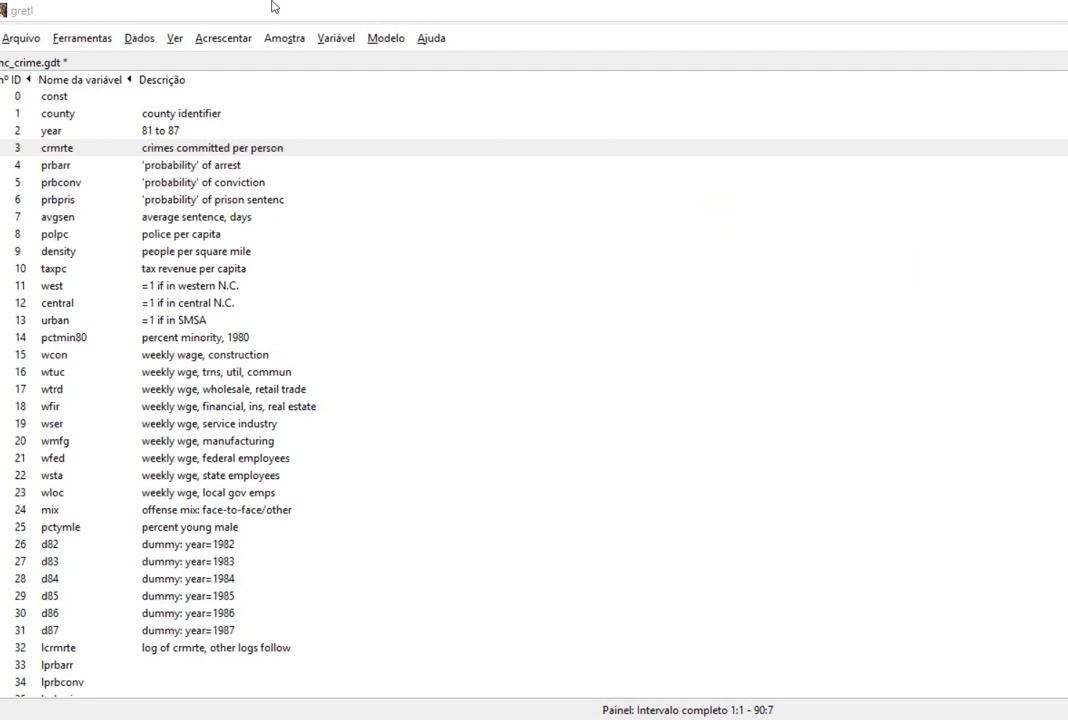
- Run the ADF-GLS test on the first difference of crmrte with lag order 0, look through the units' results, and close the output
left_click(321, 40)
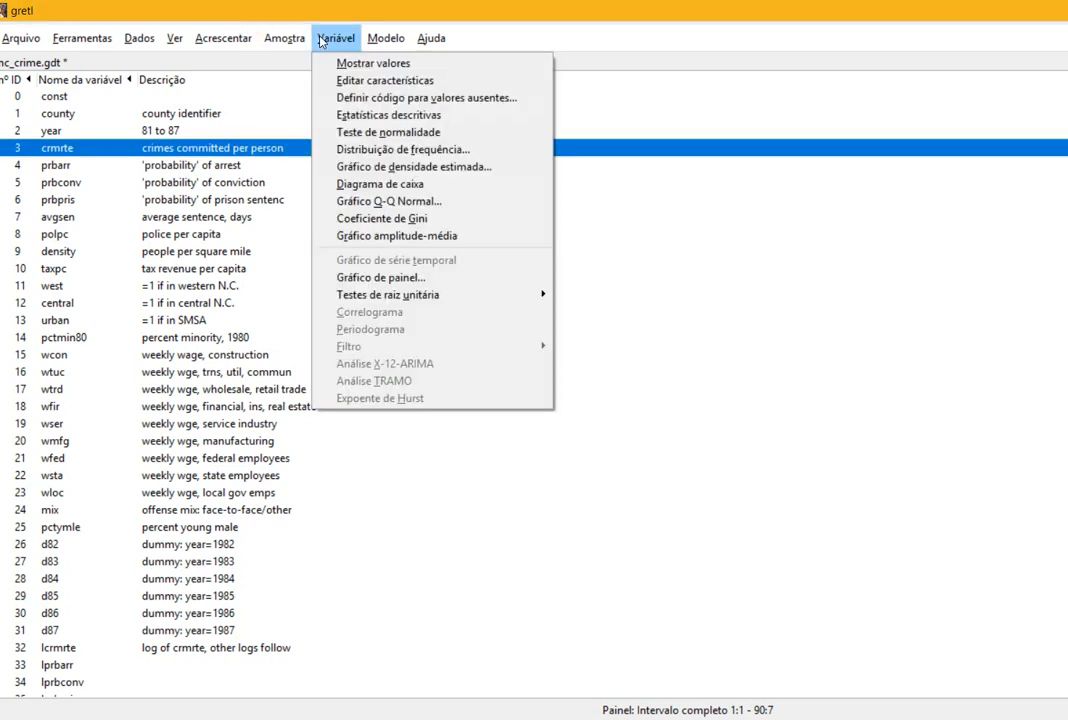
mouse_move(477, 298)
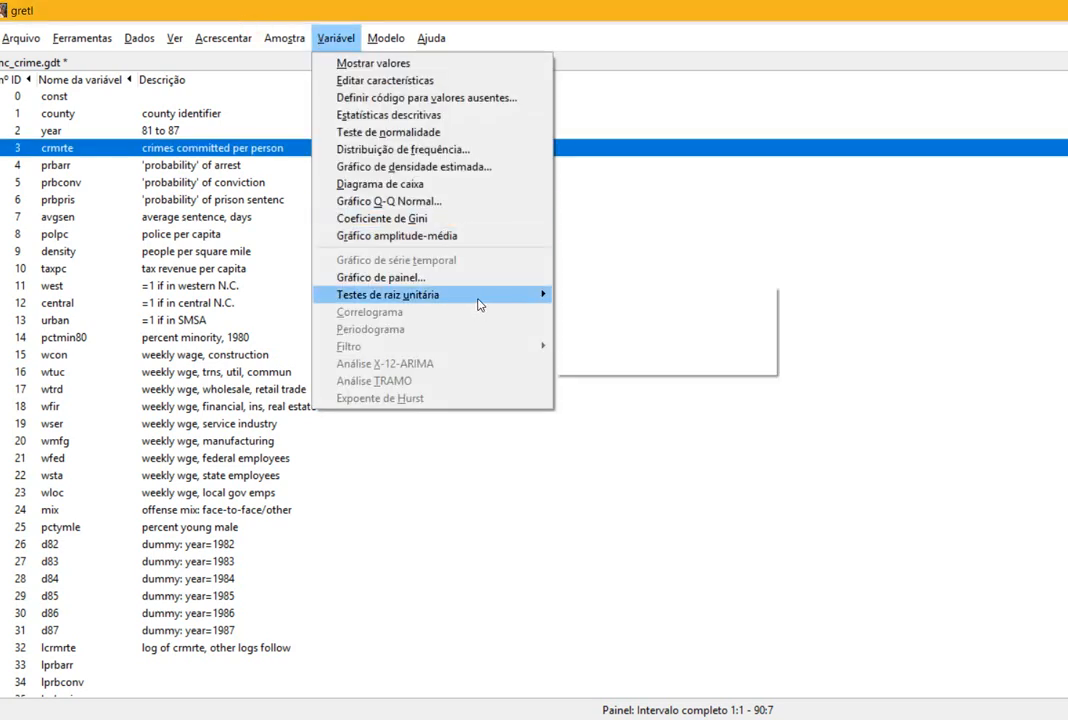
left_click(657, 312)
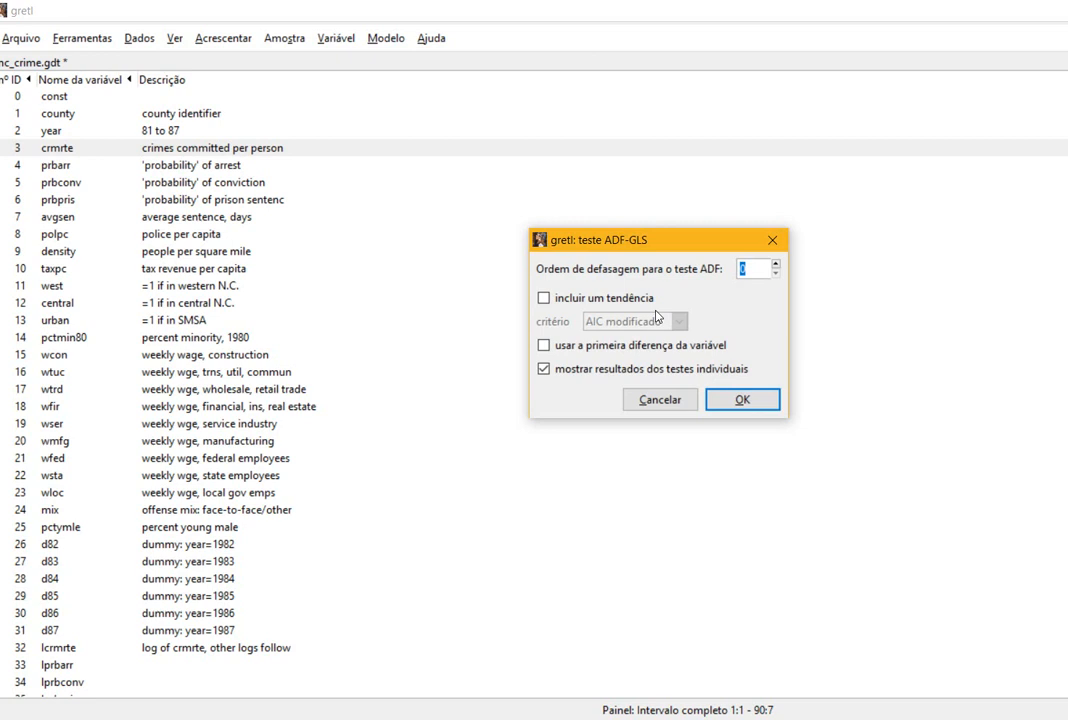
left_click(628, 348)
left_click(752, 400)
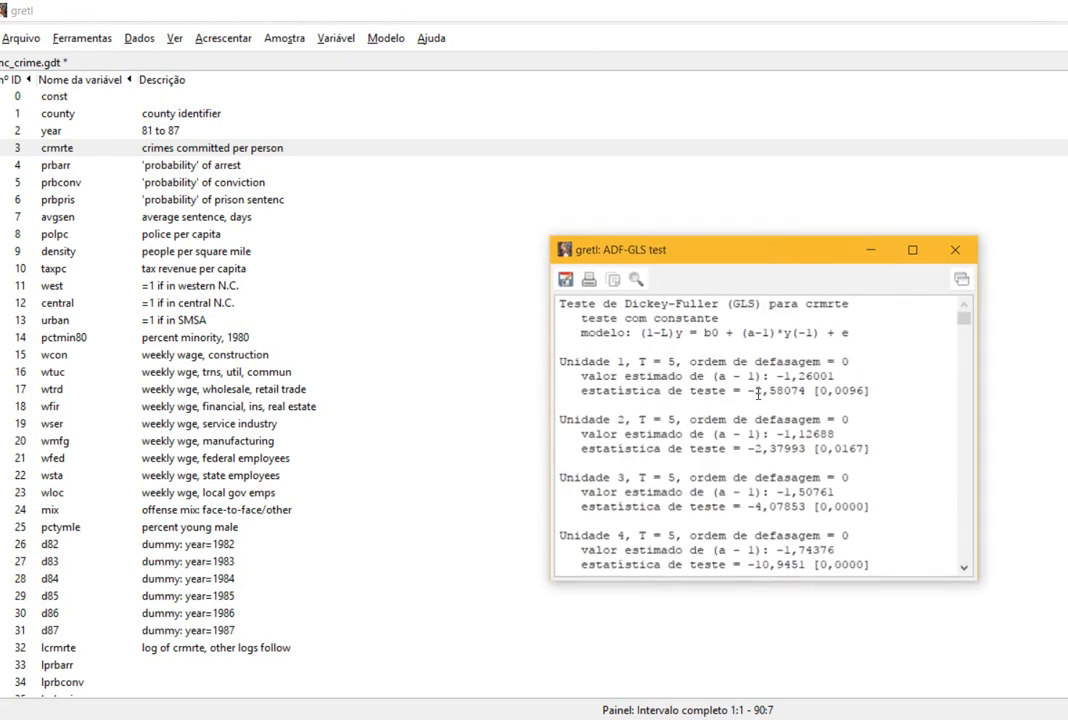
left_click_drag(965, 318, 961, 412)
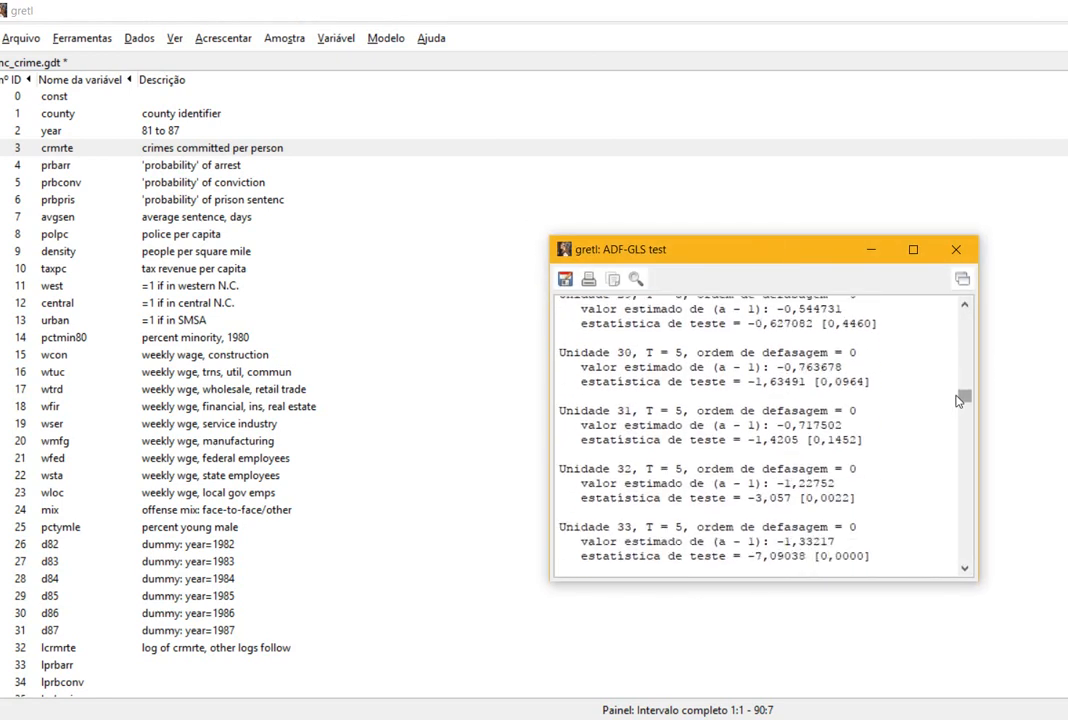
left_click(956, 249)
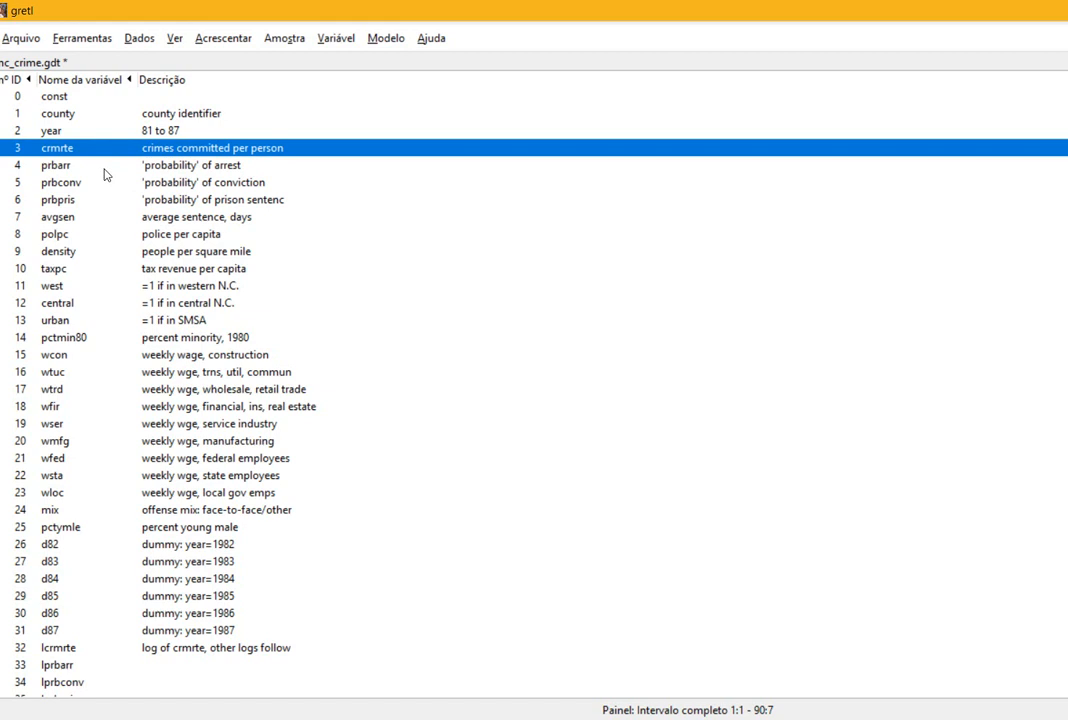
- Point out the police per capita (polpc) and tax revenue per capita (taxpc) variables in the dataset
left_click(73, 238)
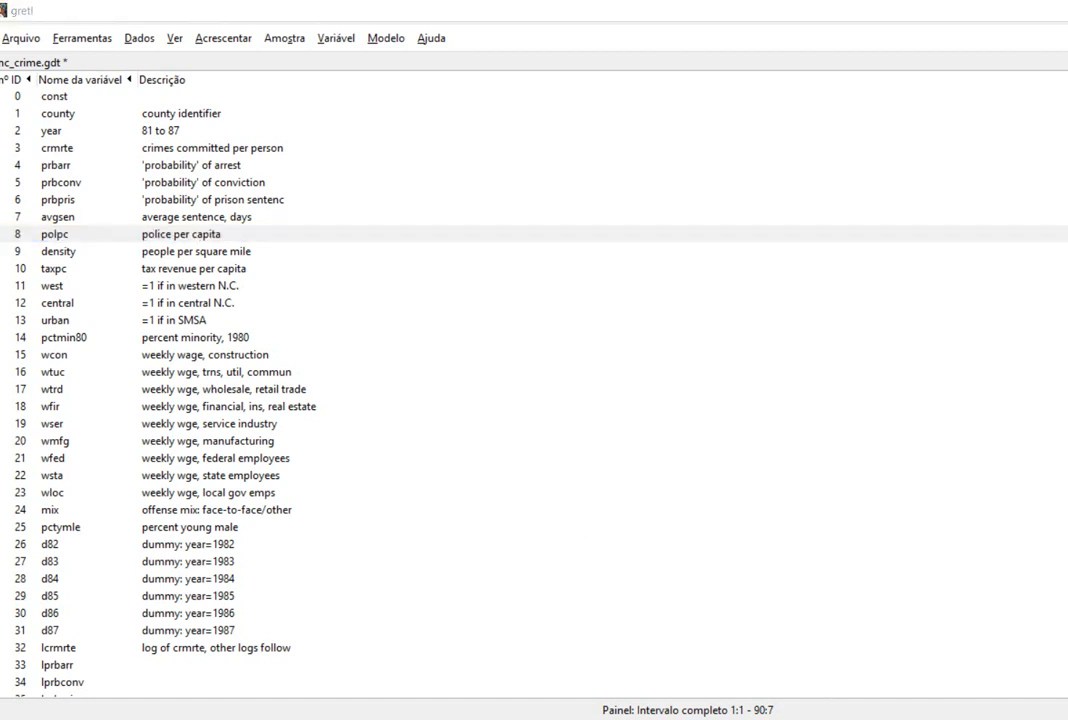
left_click(62, 271)
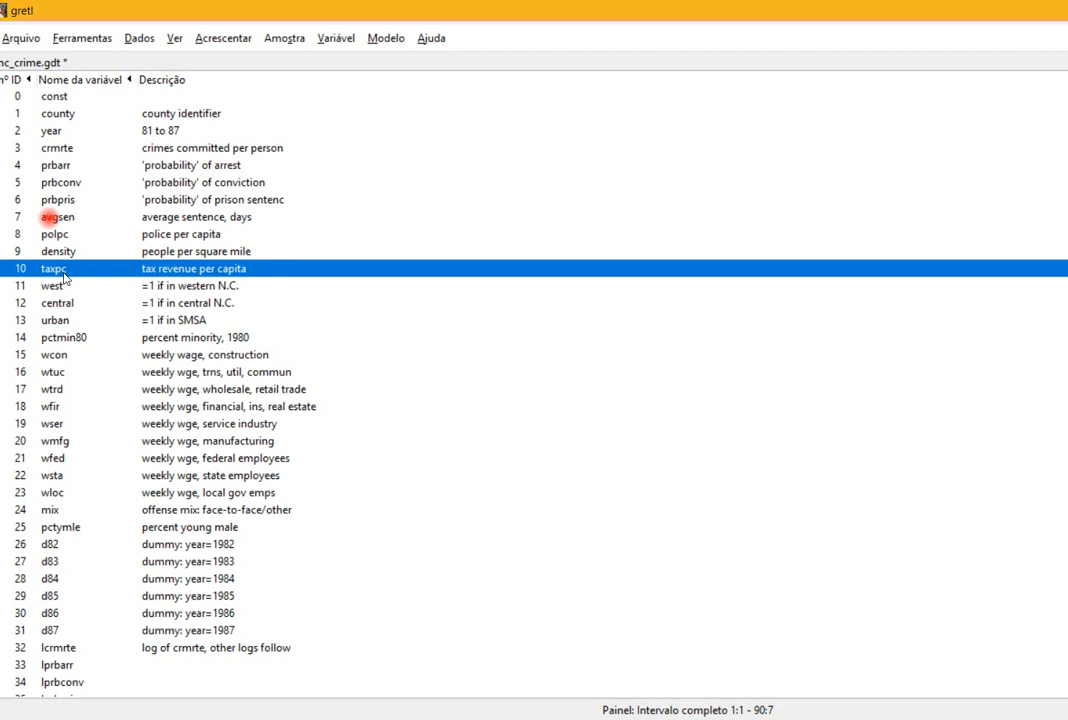
left_click(68, 237)
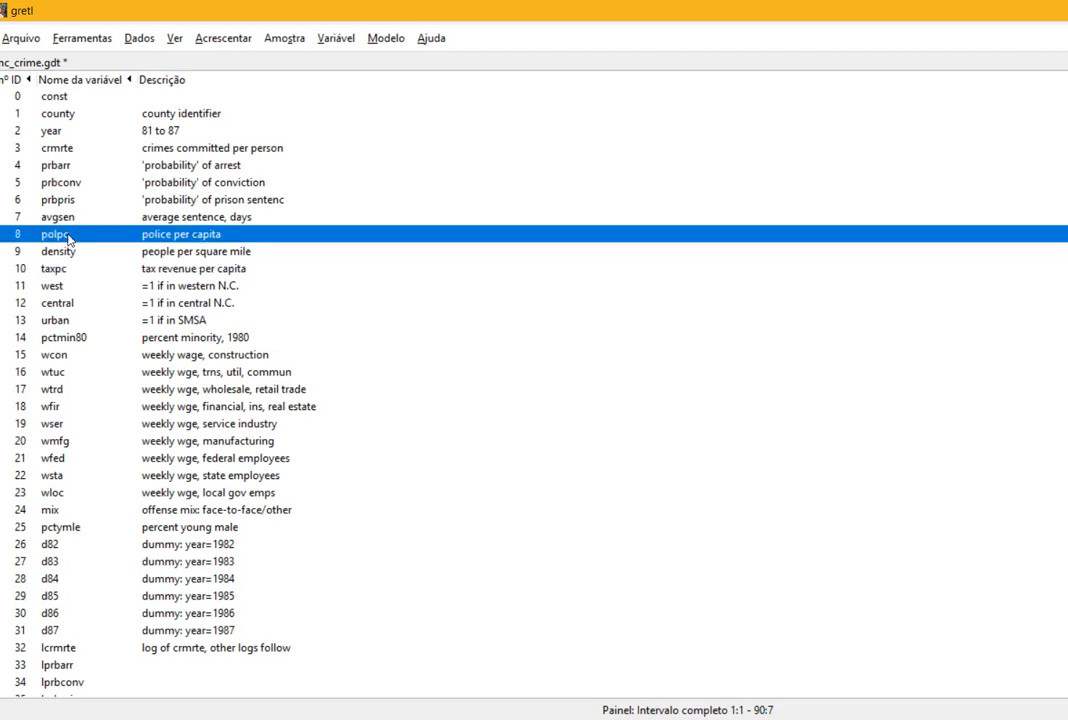
left_click(396, 40)
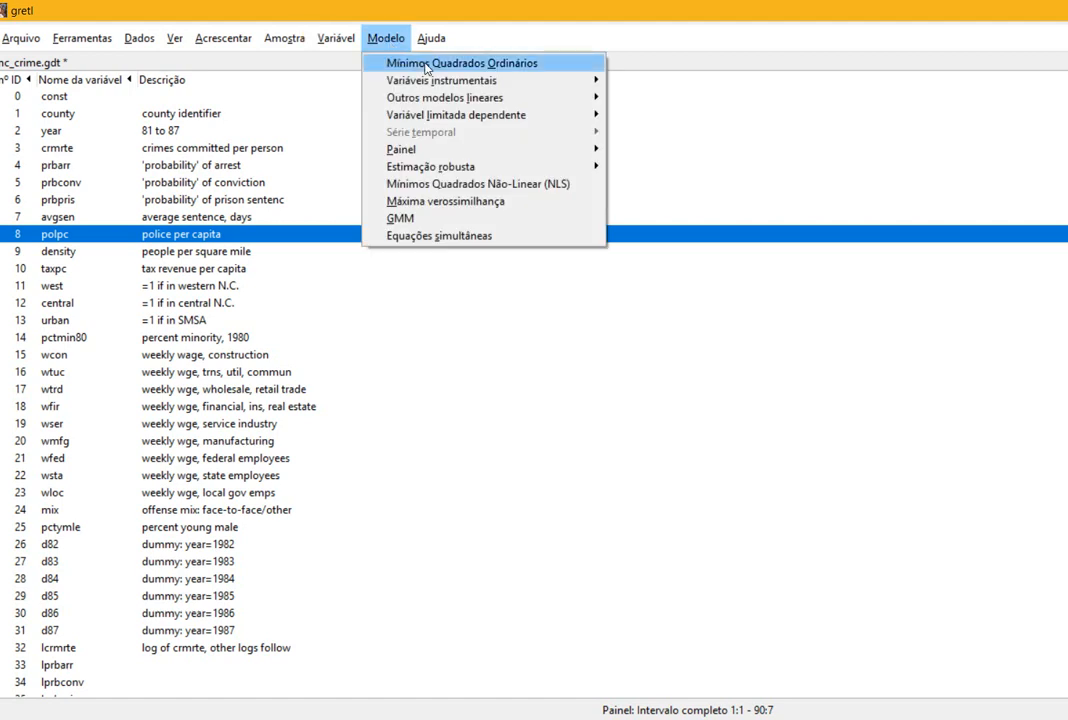
mouse_move(470, 150)
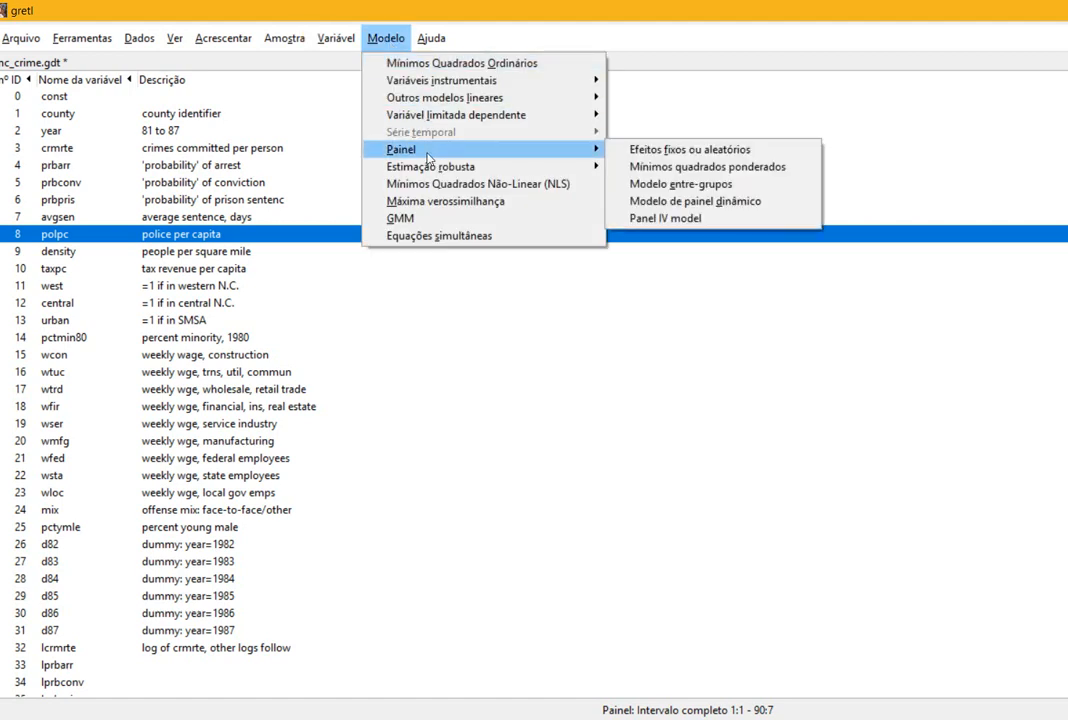
left_click(700, 153)
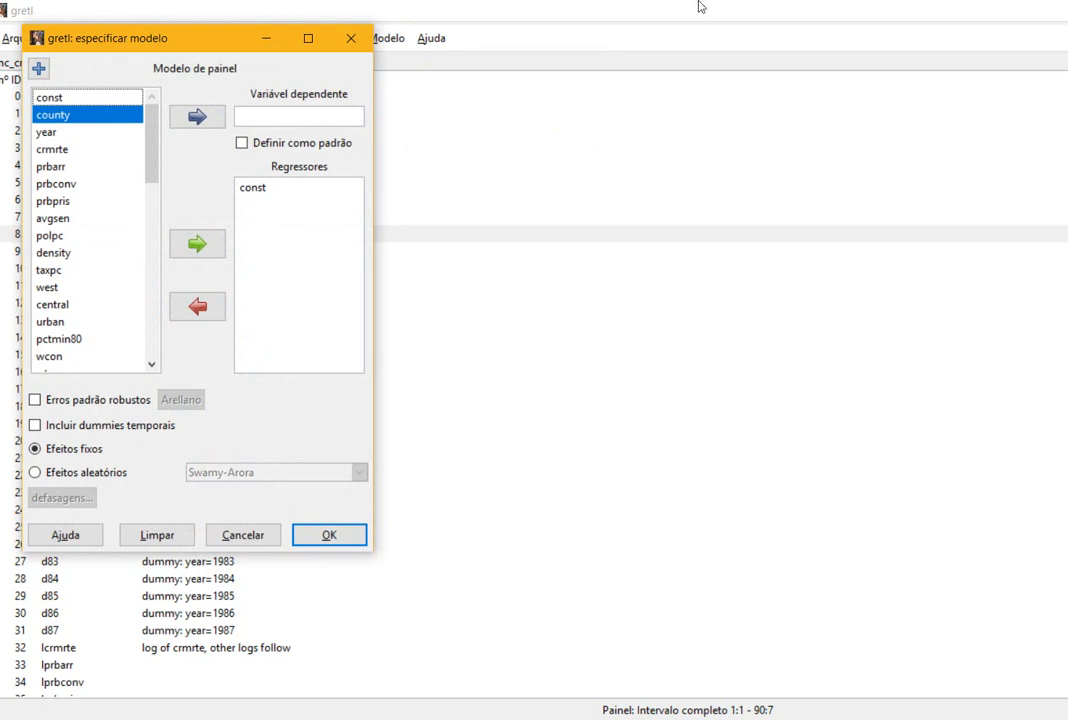
left_click(199, 117)
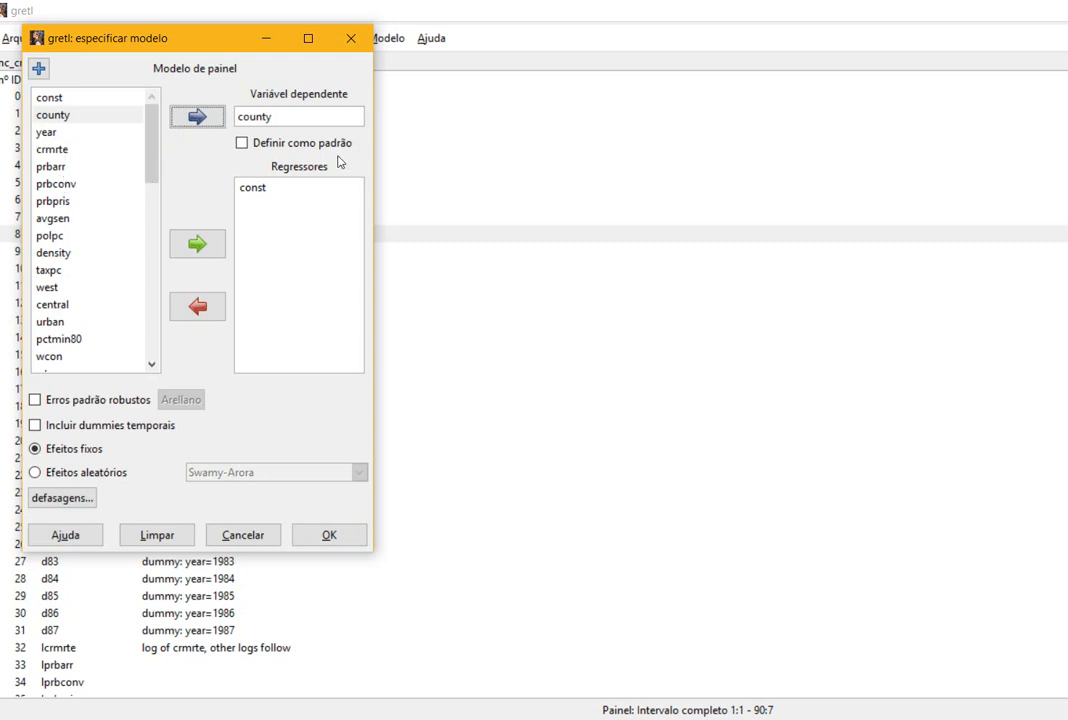
left_click(284, 116)
key("BackSpace")
key("BackSpace")
key("BackSpace")
key("BackSpace")
key("BackSpace")
key("BackSpace")
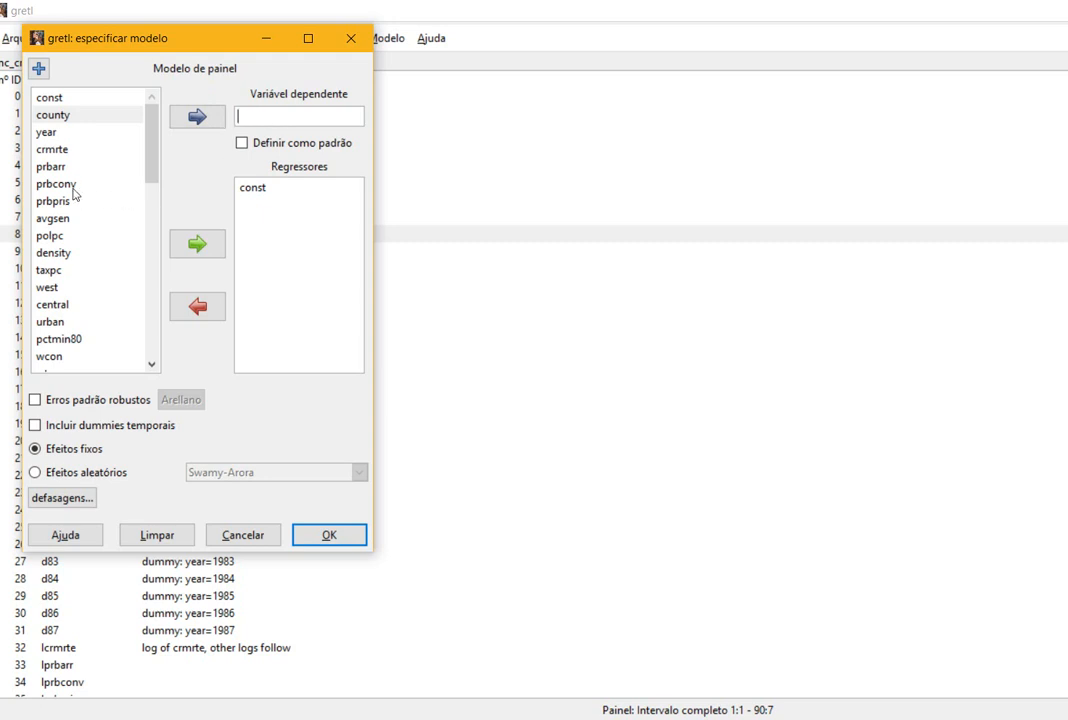
left_click(52, 149)
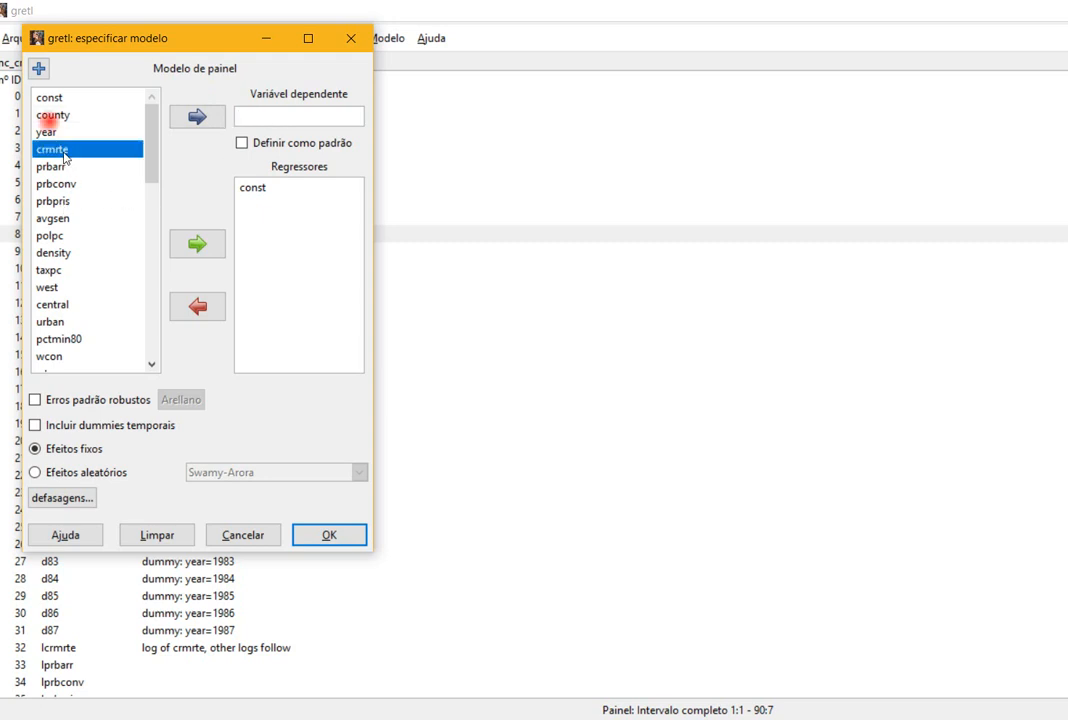
left_click(197, 117)
left_click(73, 153)
left_click(203, 118)
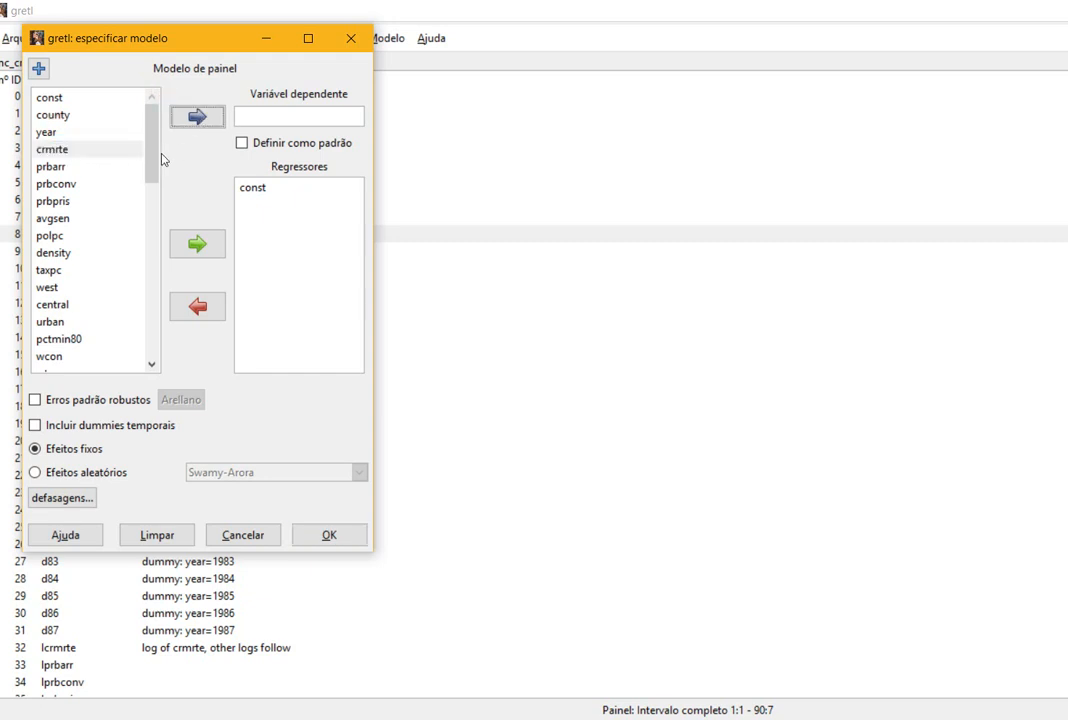
left_click(78, 156)
left_click(203, 117)
left_click(62, 273)
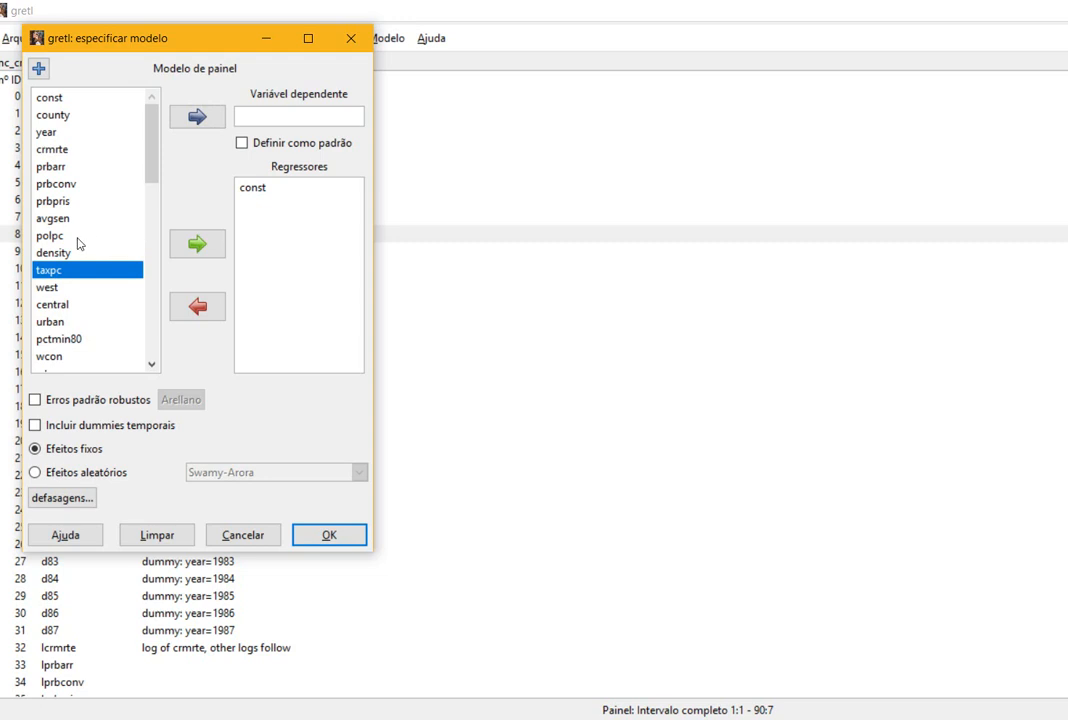
left_click(68, 236, "ctrl")
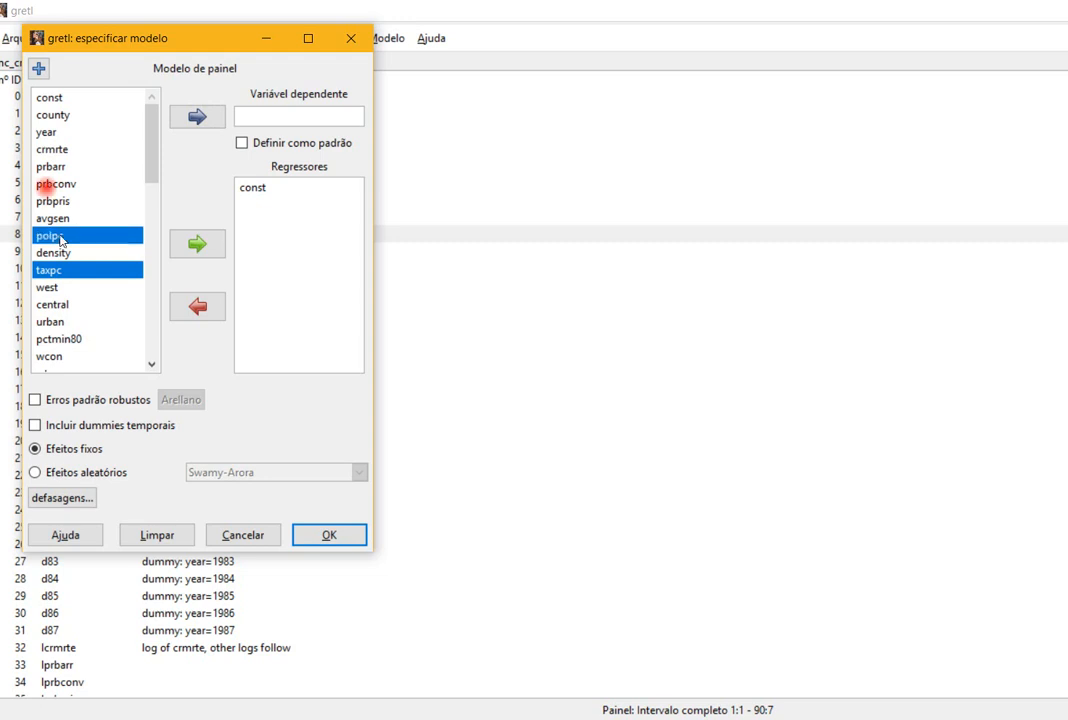
left_click(198, 244)
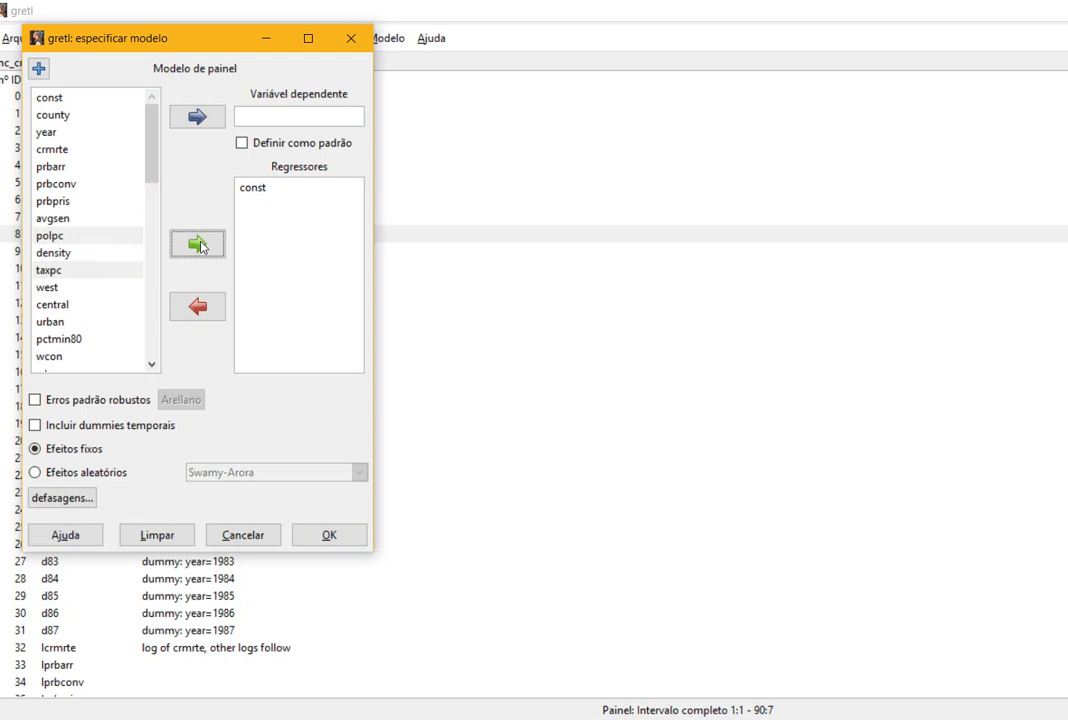
left_click(48, 152)
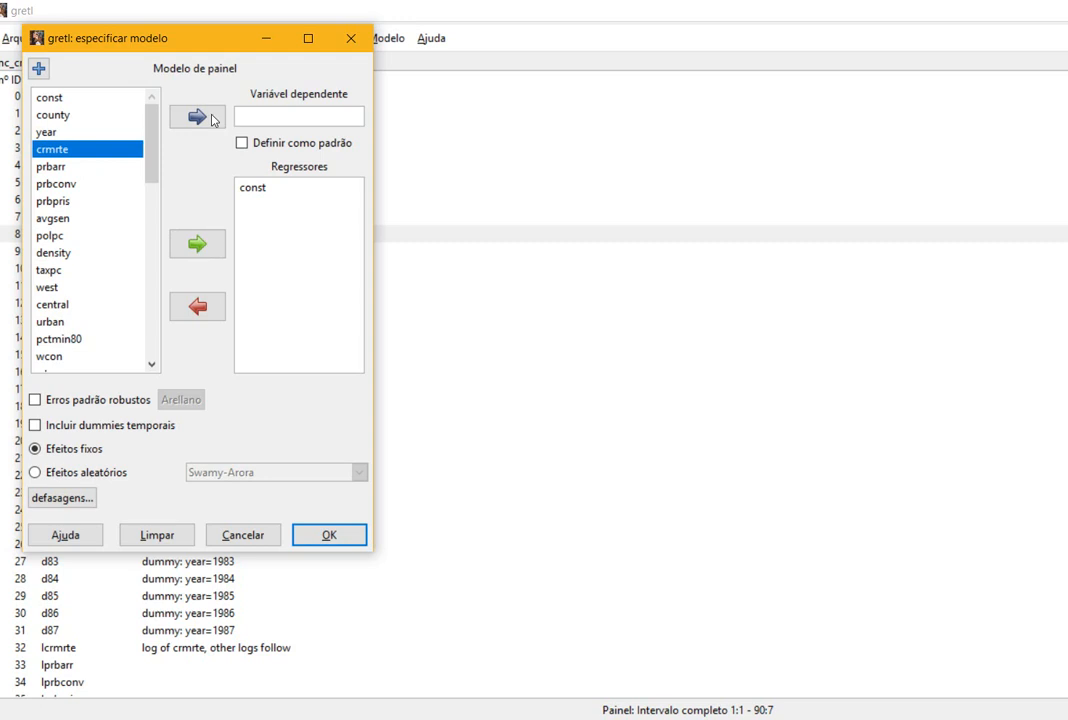
left_click(264, 119)
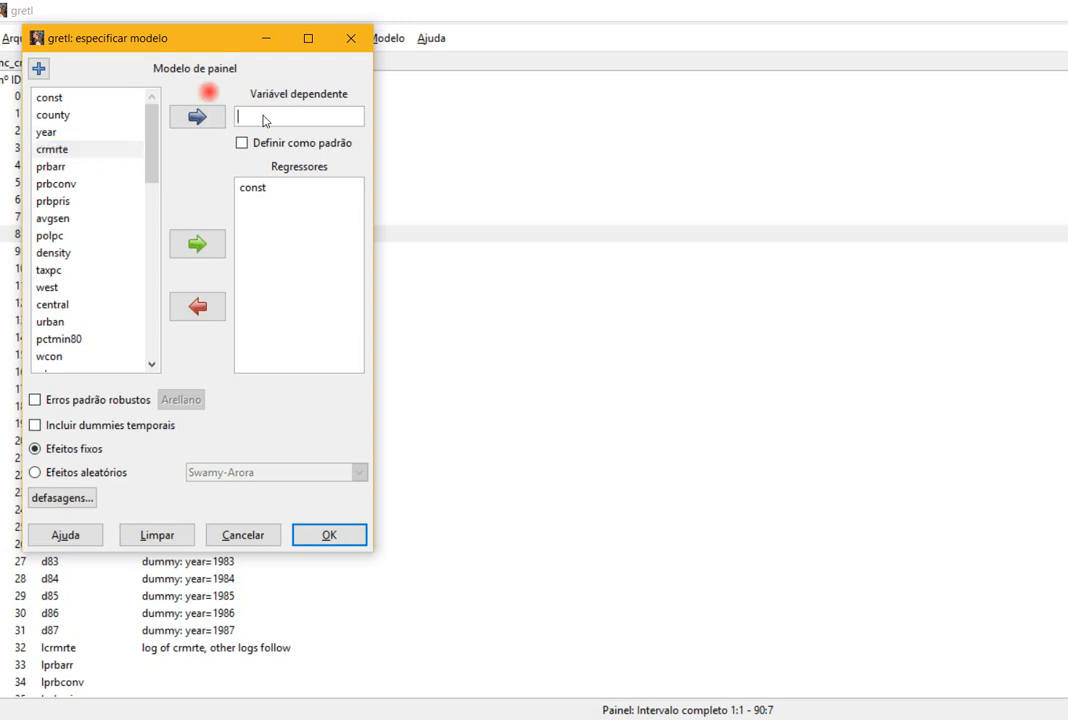
left_click(103, 152)
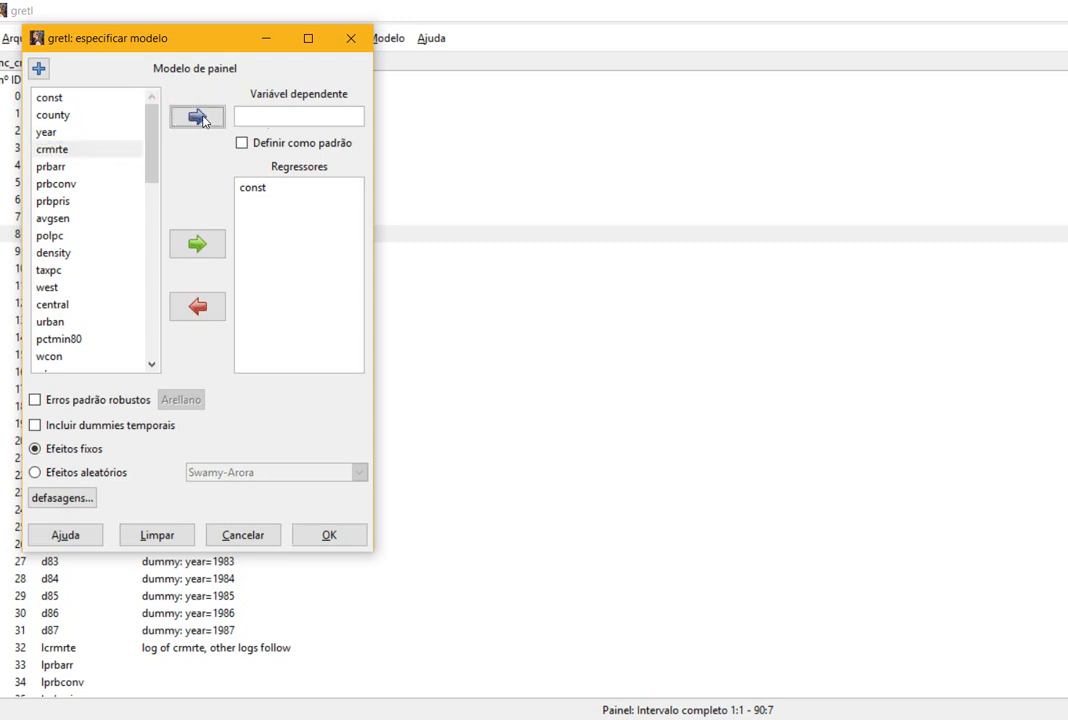
left_click(83, 116)
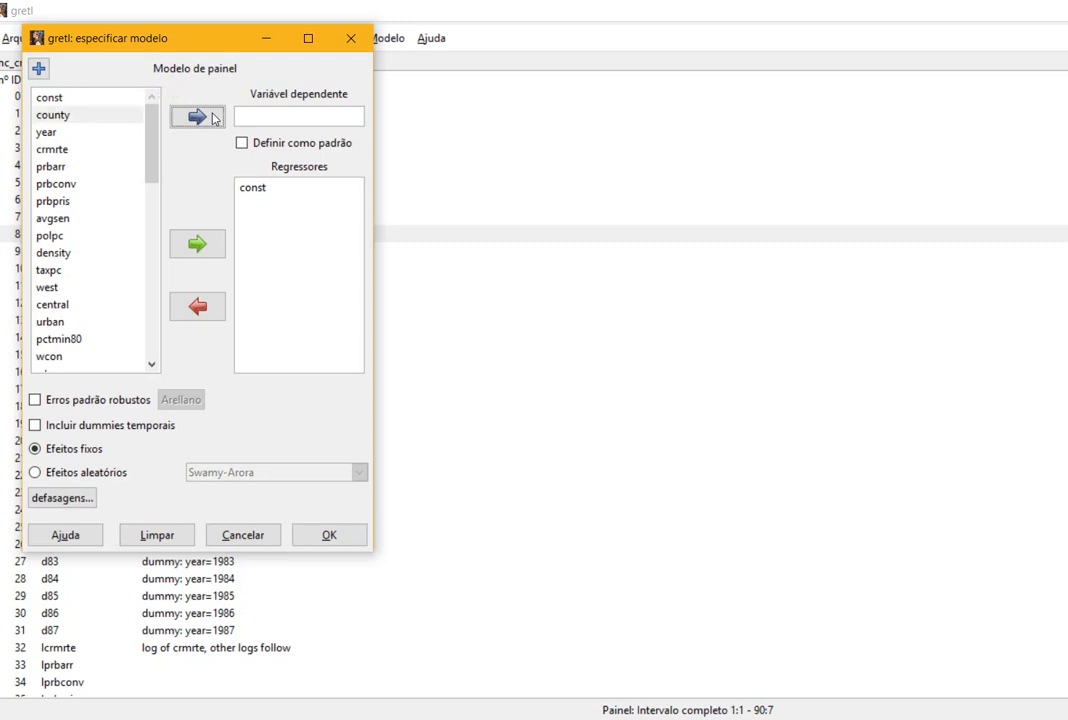
left_click(47, 99)
left_click(205, 115)
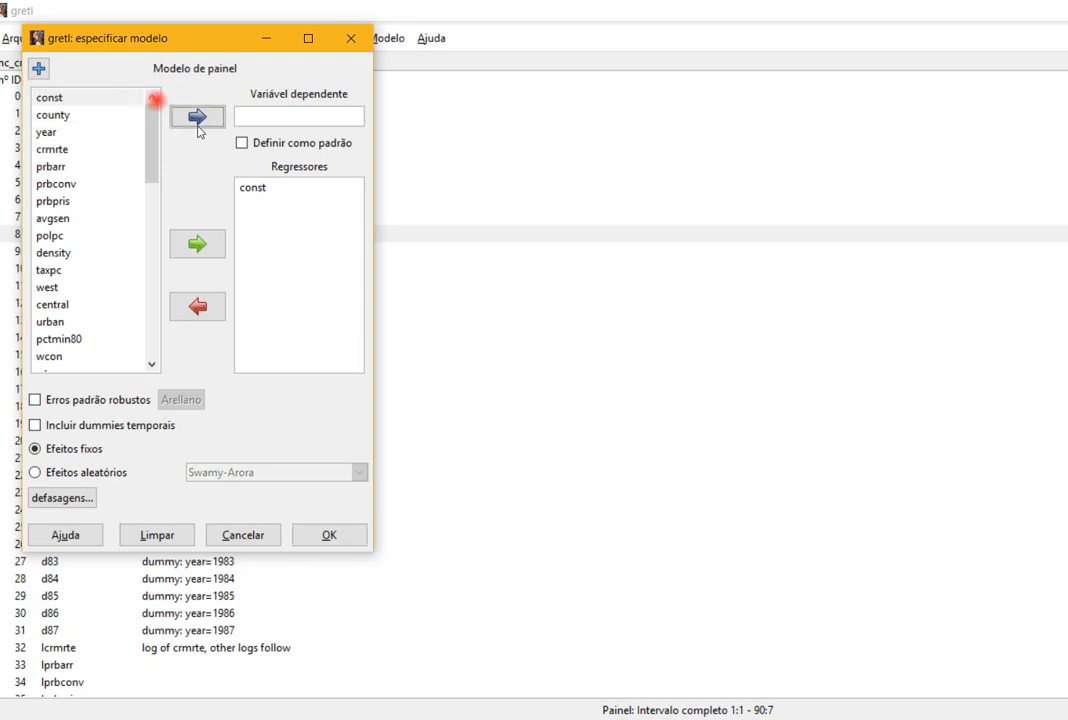
left_click(273, 538)
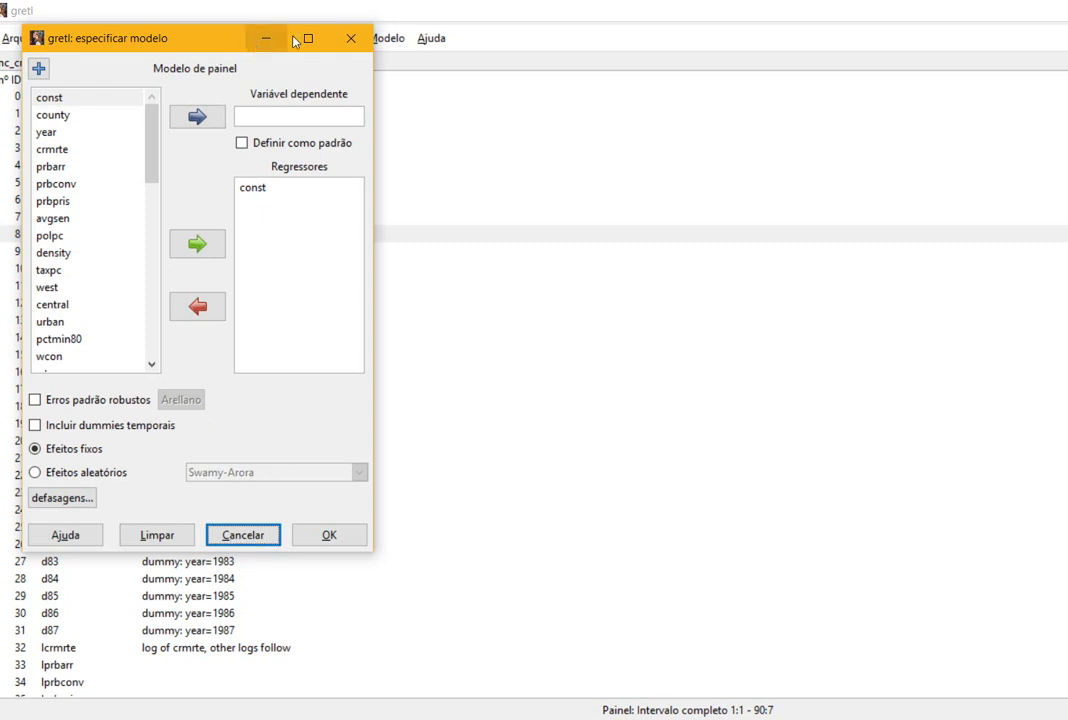
left_click(349, 37)
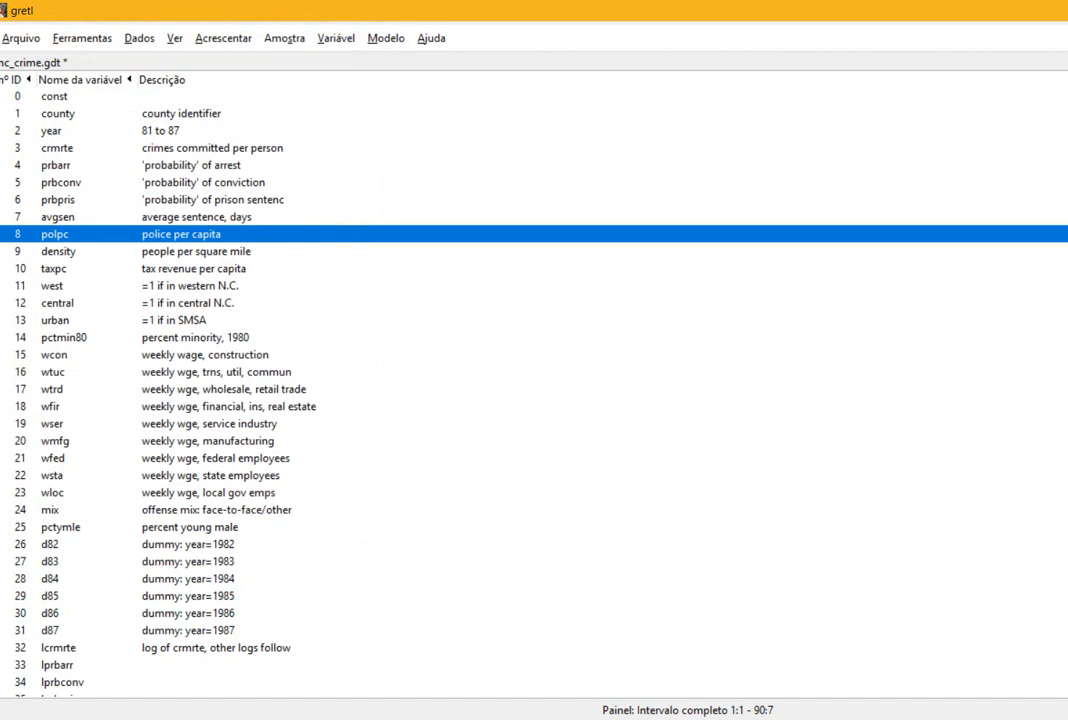
- Start a new fixed or random effects panel model specification and select crmrte in the list of available variables
left_click(385, 38)
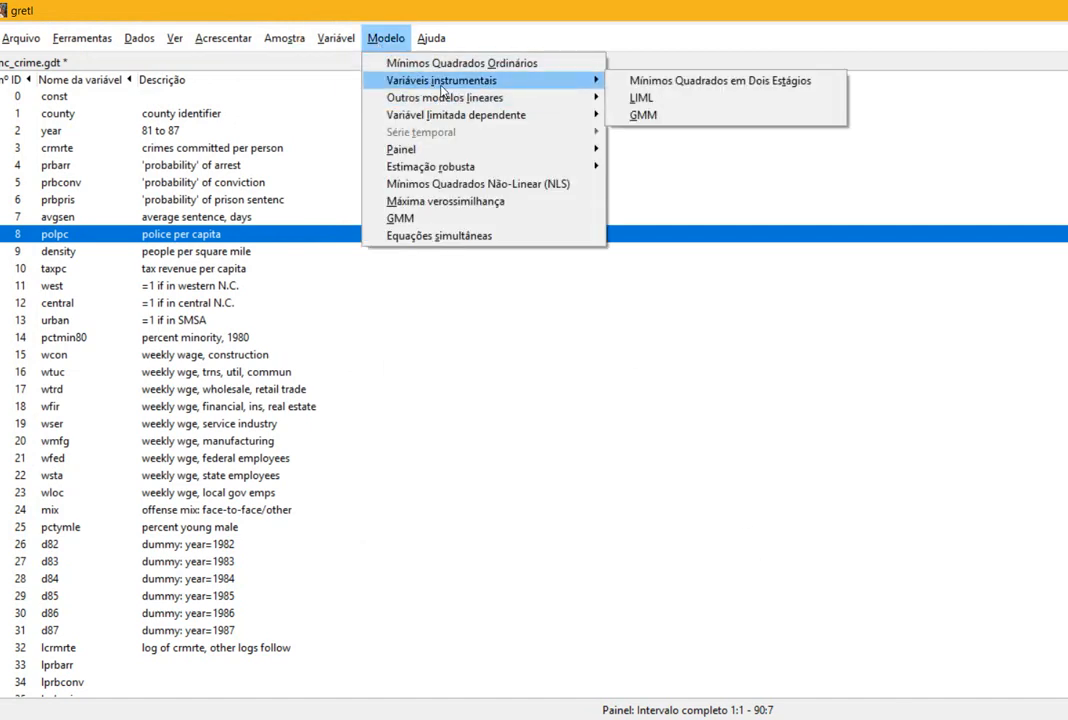
mouse_move(465, 152)
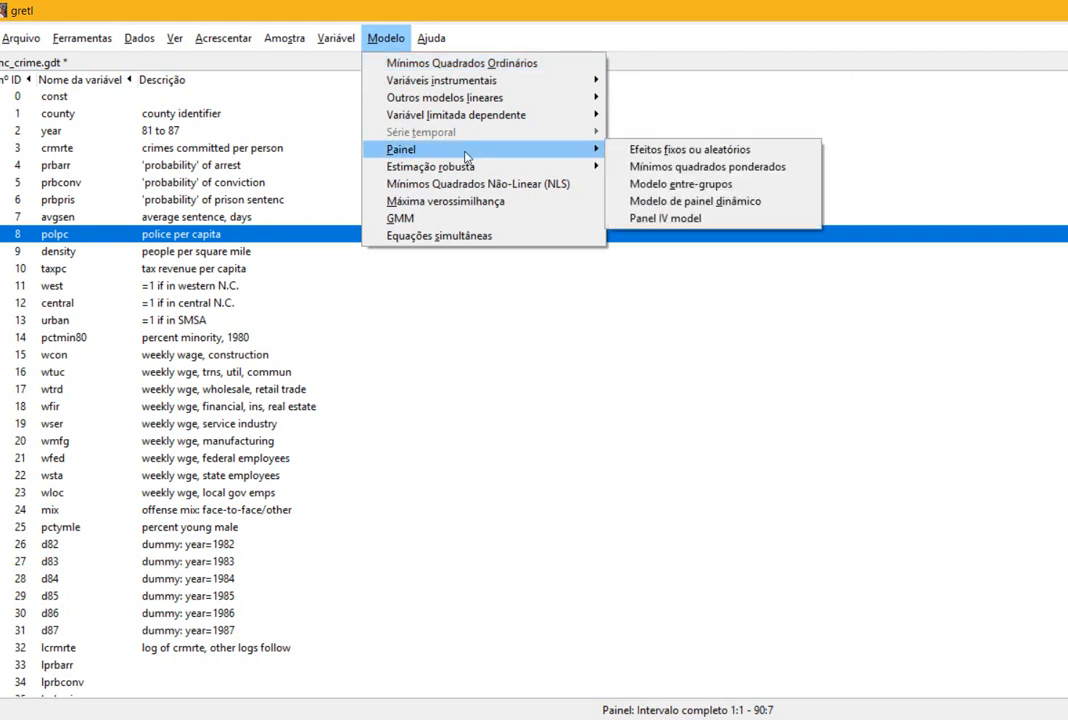
left_click(718, 152)
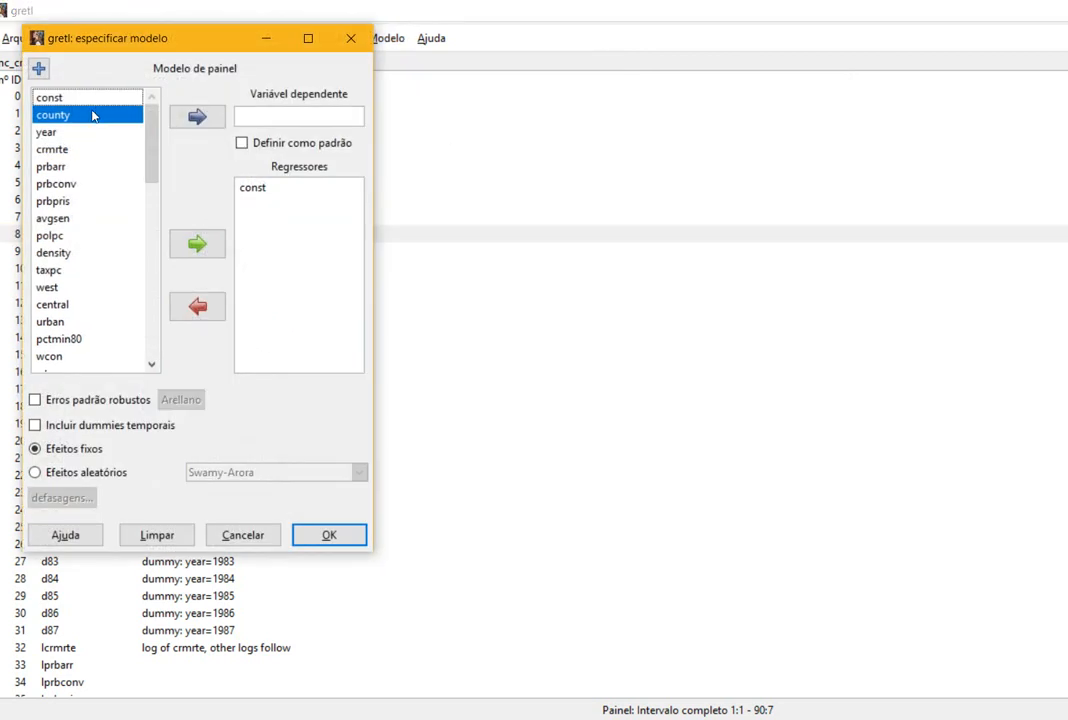
left_click(50, 149)
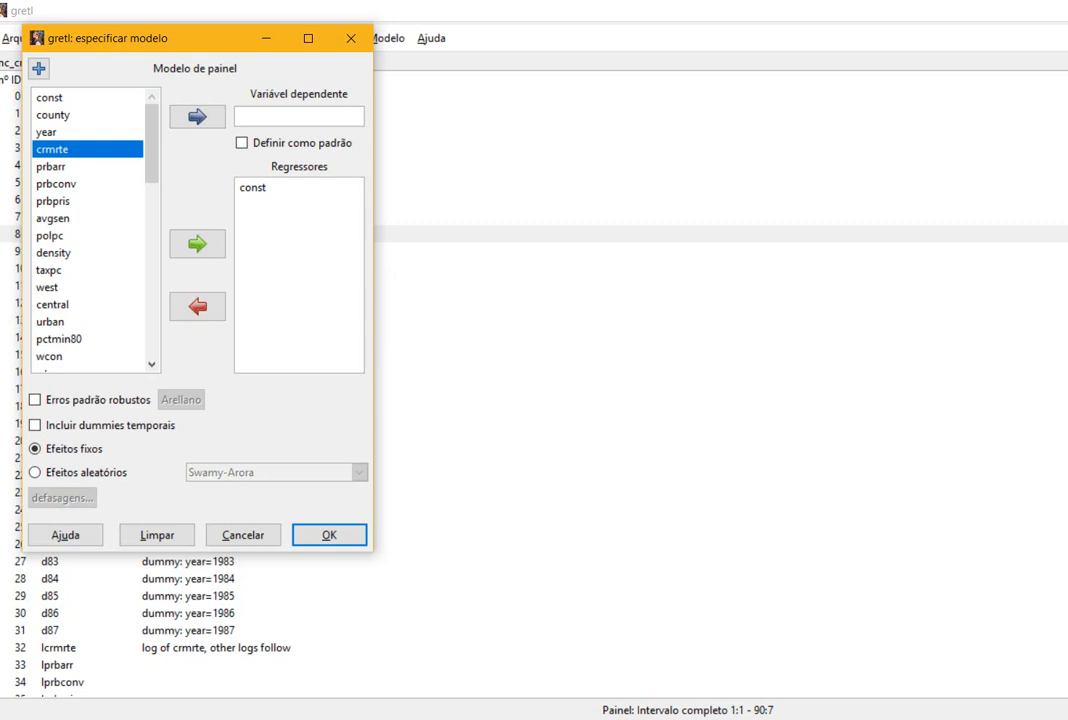